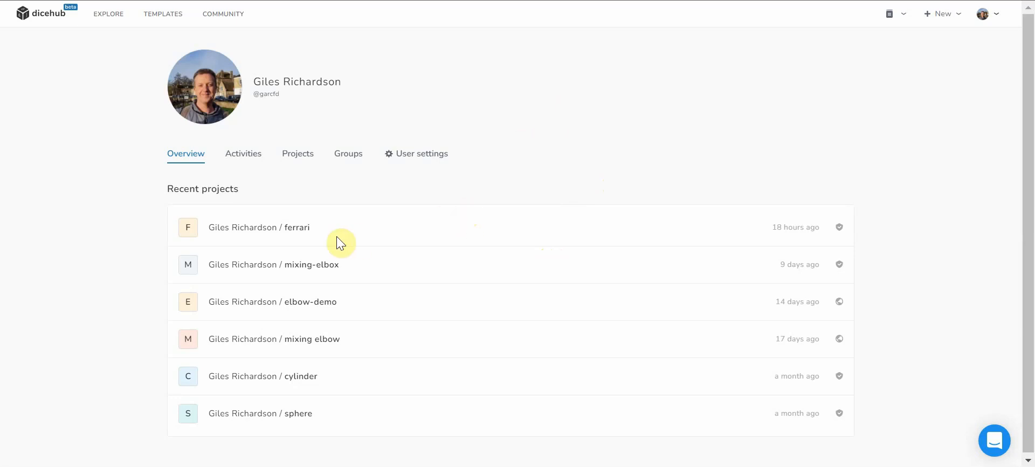
- Open the ferrari project and create an application from the Incompressible steady-state fluid flow solver template
{"action": "left_click", "coordinate": [290, 228]}
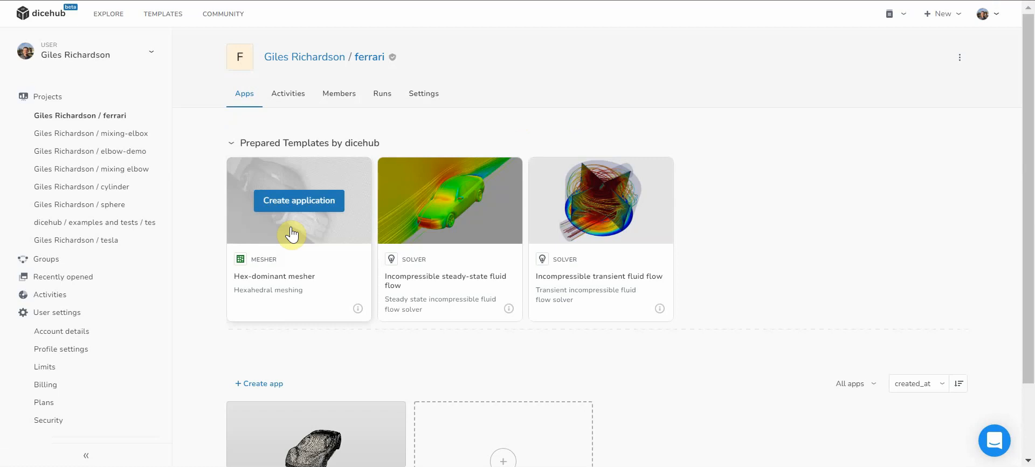
{"action": "scroll", "coordinate": [293, 234], "scroll_direction": "down", "scroll_amount": 2}
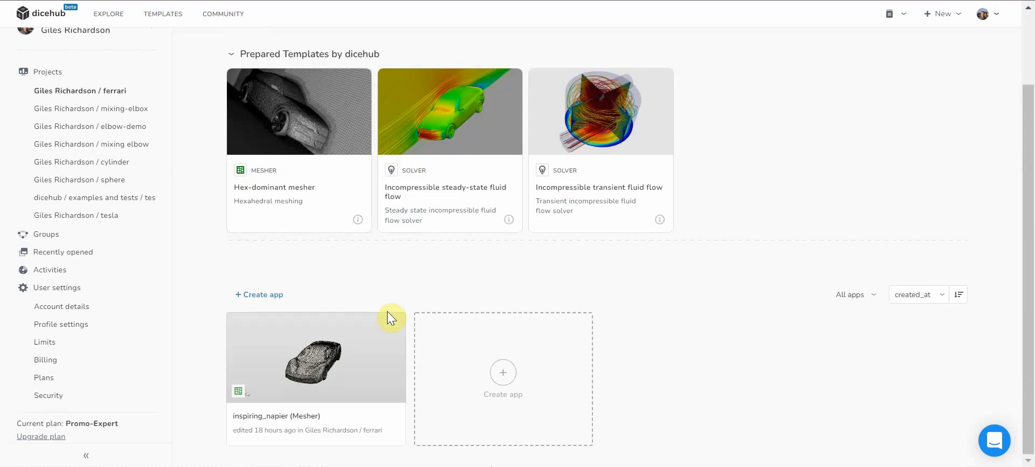
{"action": "mouse_move", "coordinate": [434, 228]}
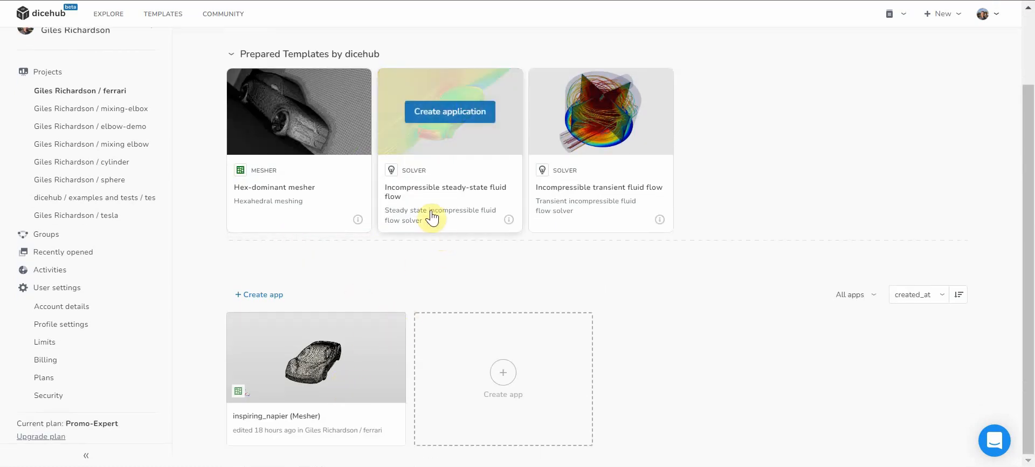
{"action": "left_click", "coordinate": [444, 115]}
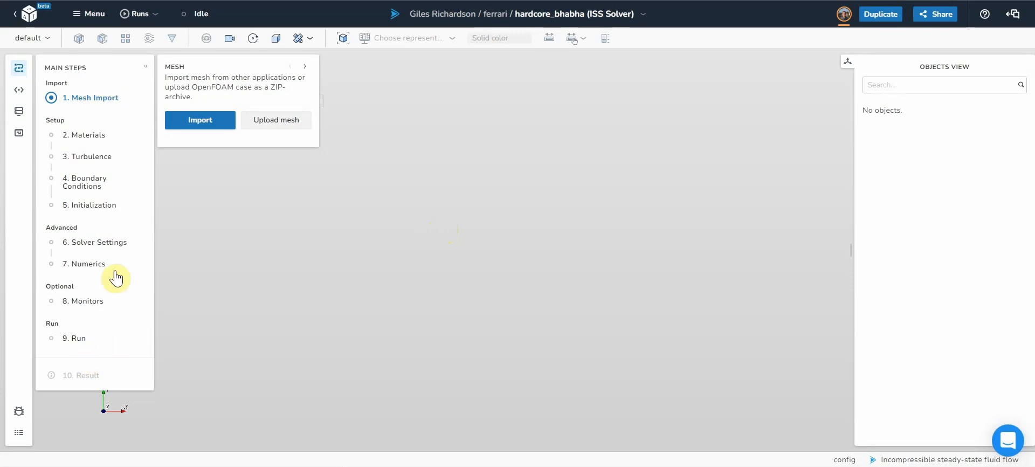
- Import the mesh from the default configuration of the inspiring_napier mesher in the ferrari project
{"action": "left_click", "coordinate": [194, 120]}
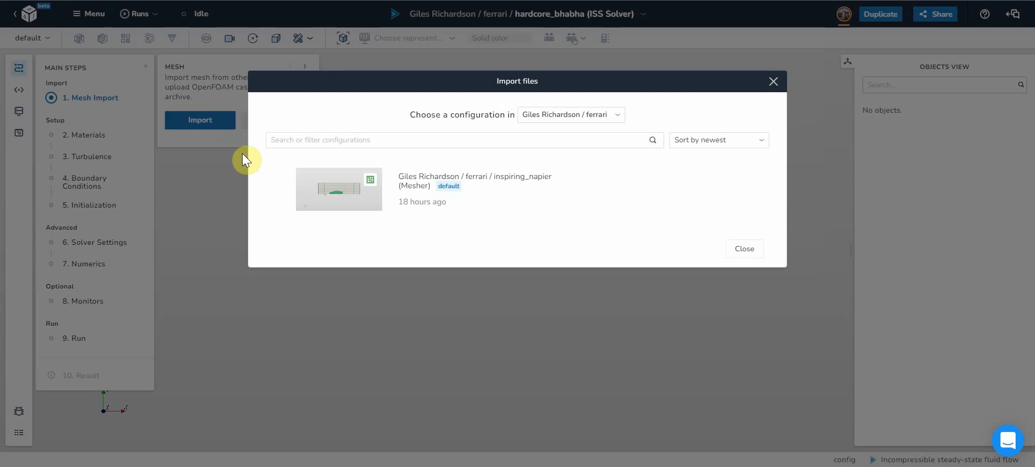
{"action": "left_click", "coordinate": [344, 188]}
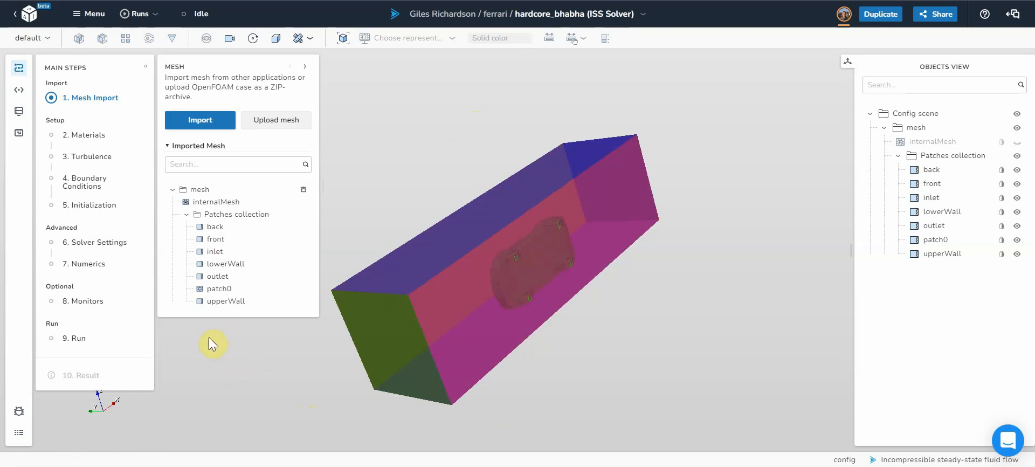
- Assign air from the material database as the simulation's fluid in the Materials setup
{"action": "left_click", "coordinate": [76, 142]}
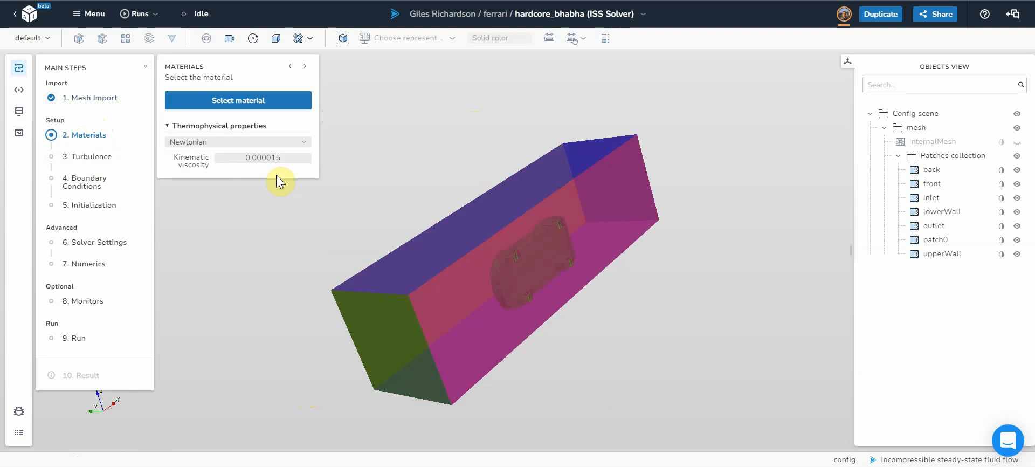
{"action": "left_click", "coordinate": [257, 103]}
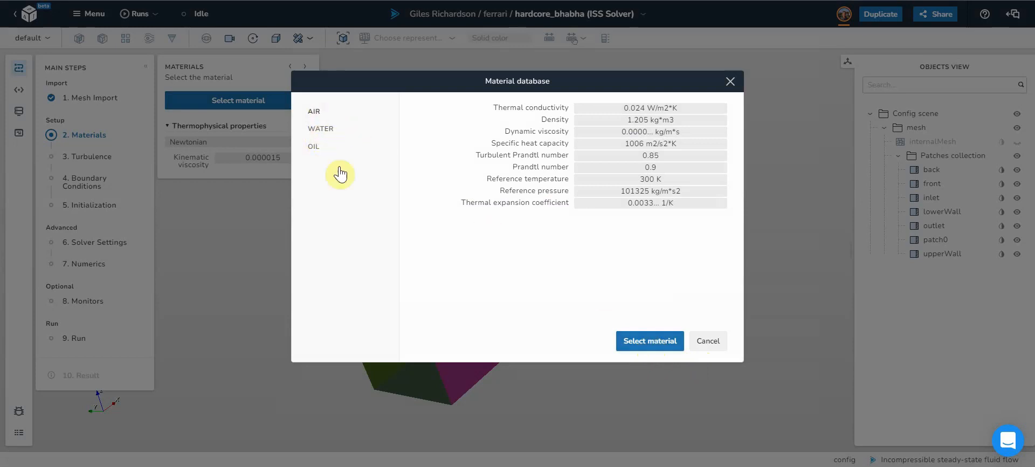
{"action": "left_click", "coordinate": [638, 342]}
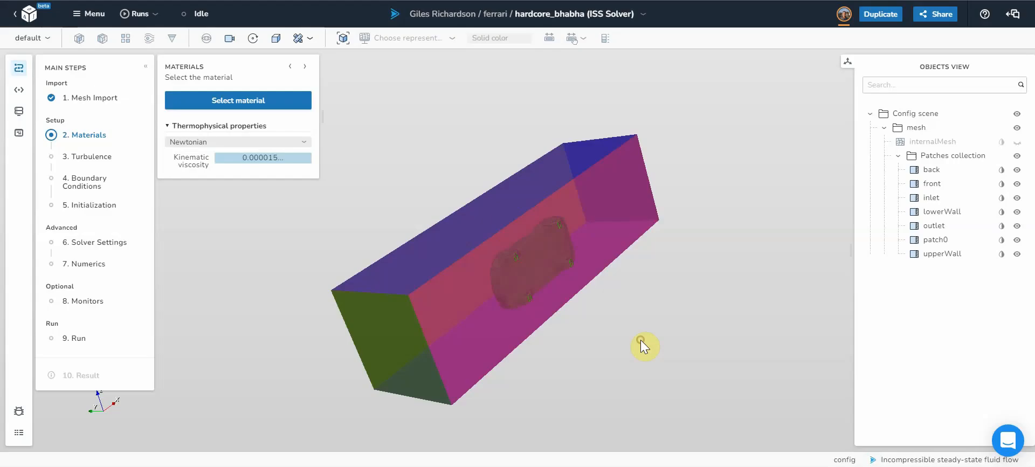
- Set the turbulence model to kEpsilon in the Turbulence setup
{"action": "left_click", "coordinate": [86, 158]}
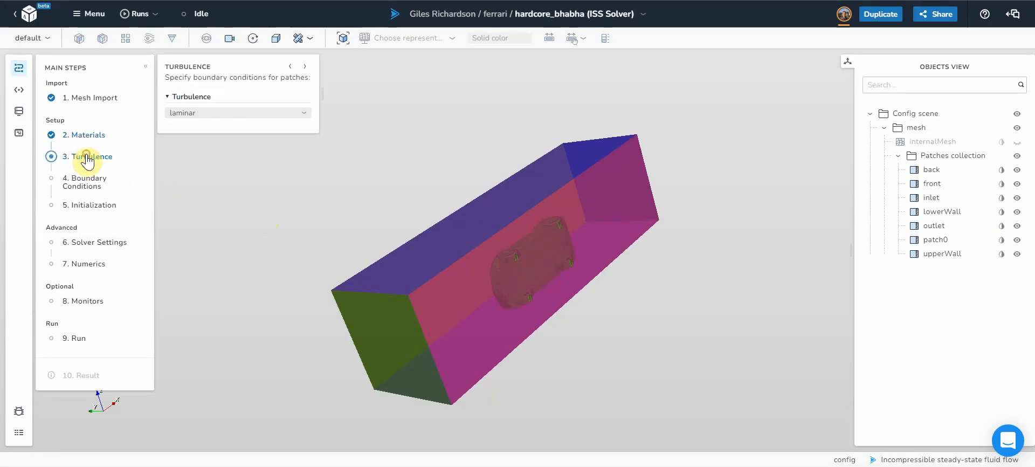
{"action": "left_click", "coordinate": [194, 113]}
{"action": "left_click", "coordinate": [205, 150]}
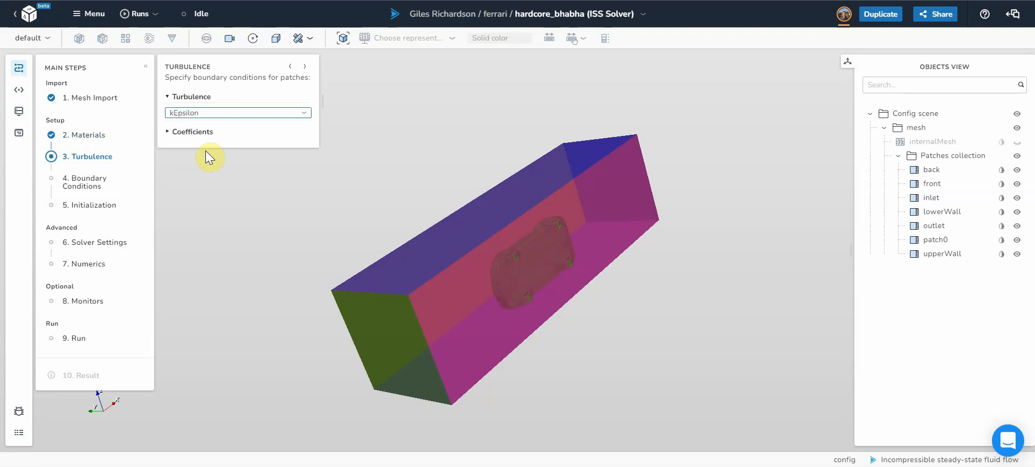
- Set the boundary type of the back patch to symmetry in the Boundary Conditions setup
{"action": "left_click", "coordinate": [80, 184]}
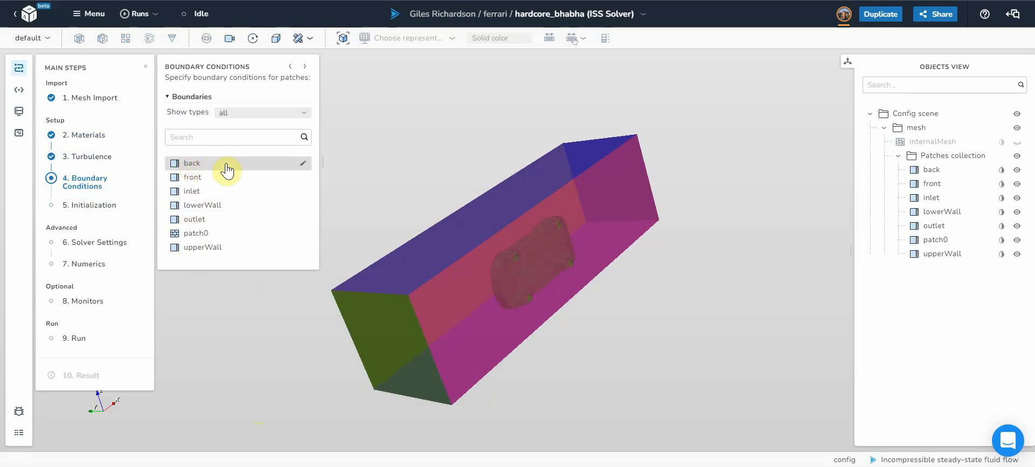
{"action": "left_click", "coordinate": [282, 165]}
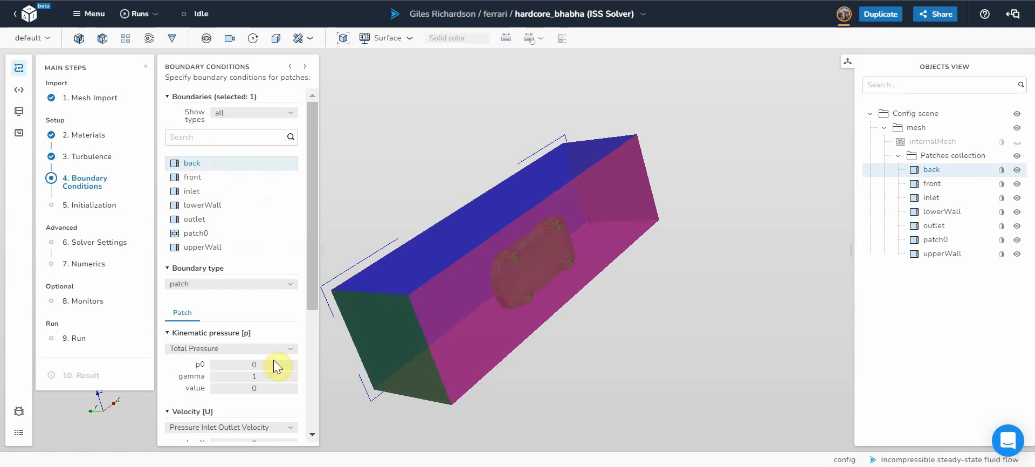
{"action": "left_click", "coordinate": [194, 284]}
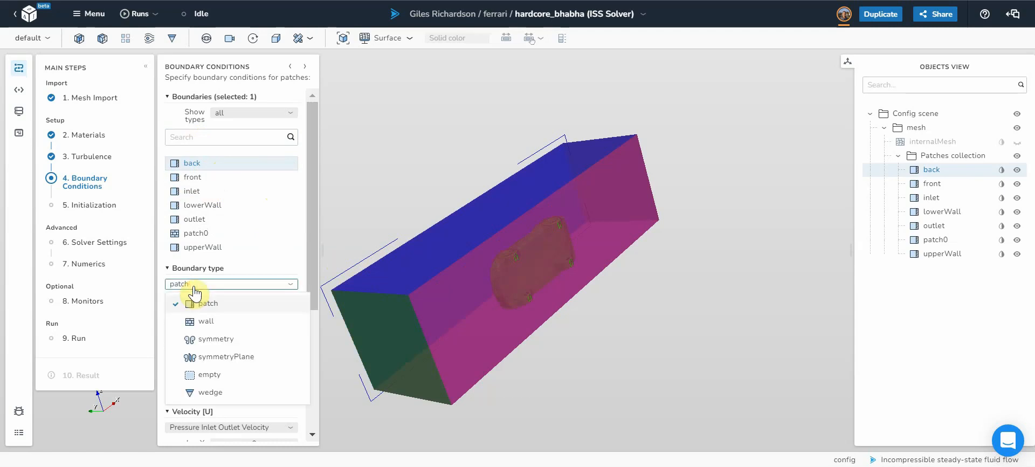
{"action": "left_click", "coordinate": [212, 339]}
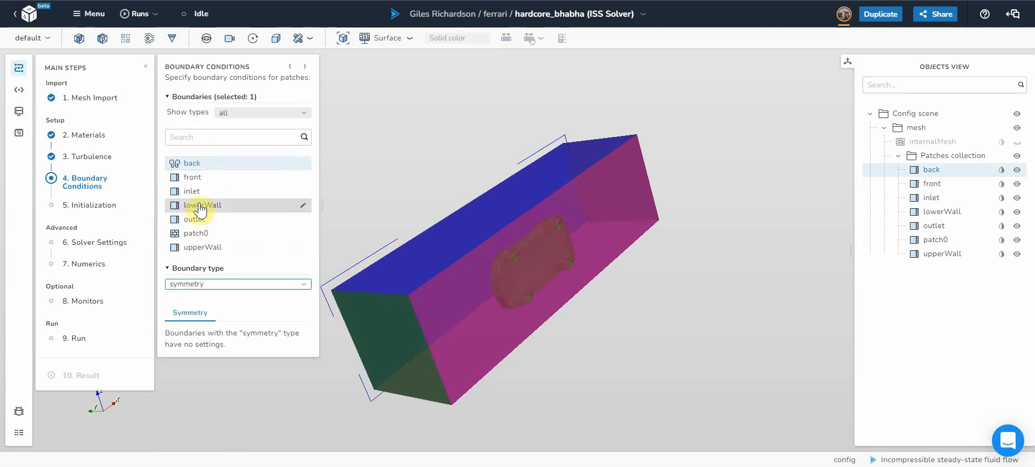
- Change the boundary type of the front patch to wall
{"action": "left_click", "coordinate": [189, 180]}
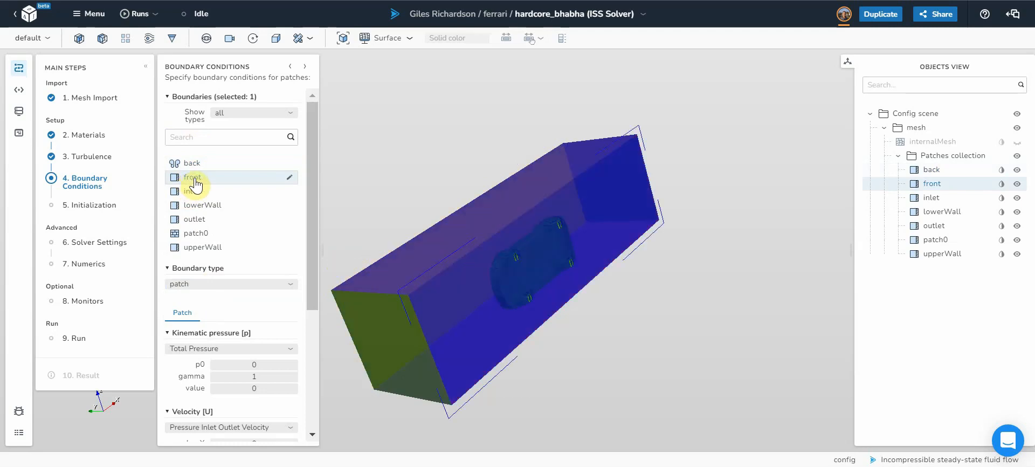
{"action": "left_click", "coordinate": [216, 291]}
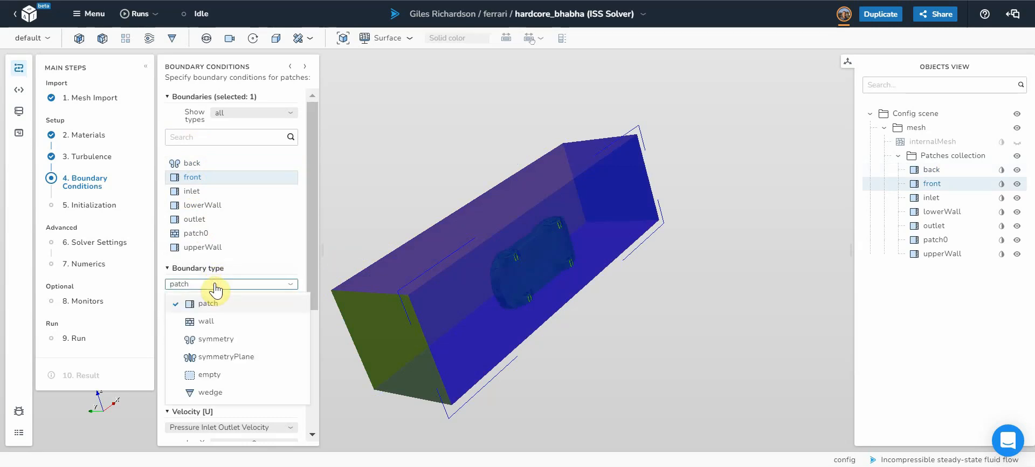
{"action": "left_click", "coordinate": [213, 323]}
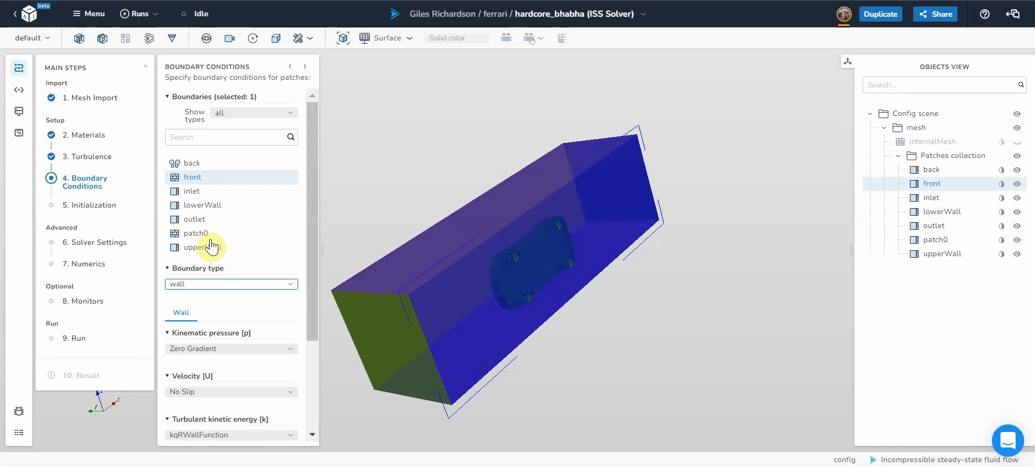
- Check the inlet boundary's type, and set the lowerWall boundary type to symmetry
{"action": "left_click", "coordinate": [199, 192]}
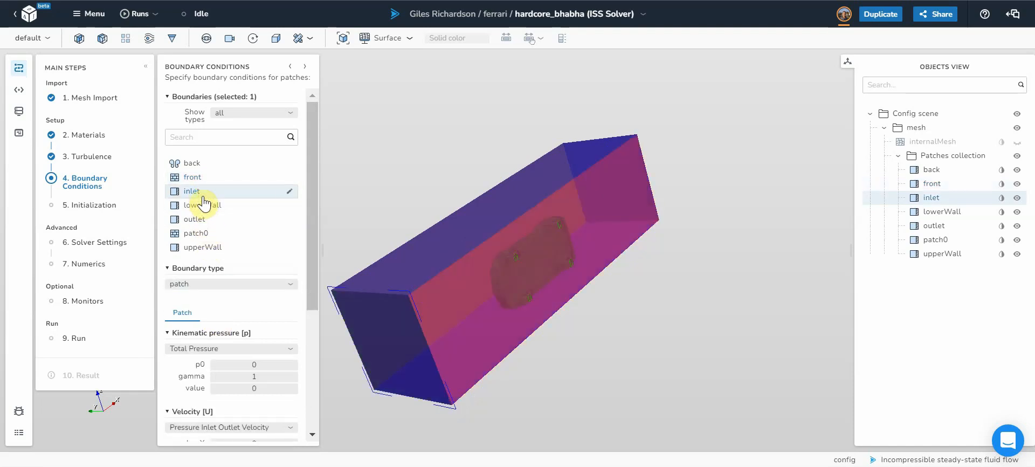
{"action": "left_click", "coordinate": [202, 209]}
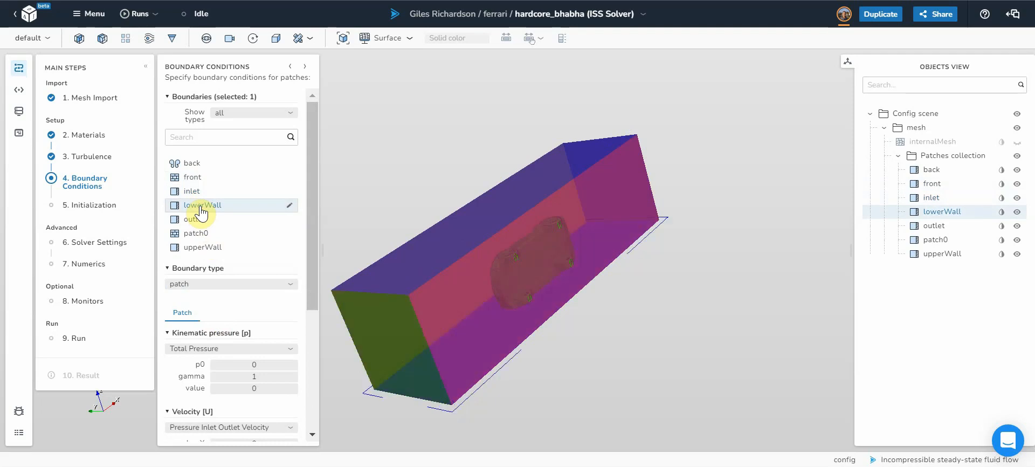
{"action": "left_click", "coordinate": [221, 284]}
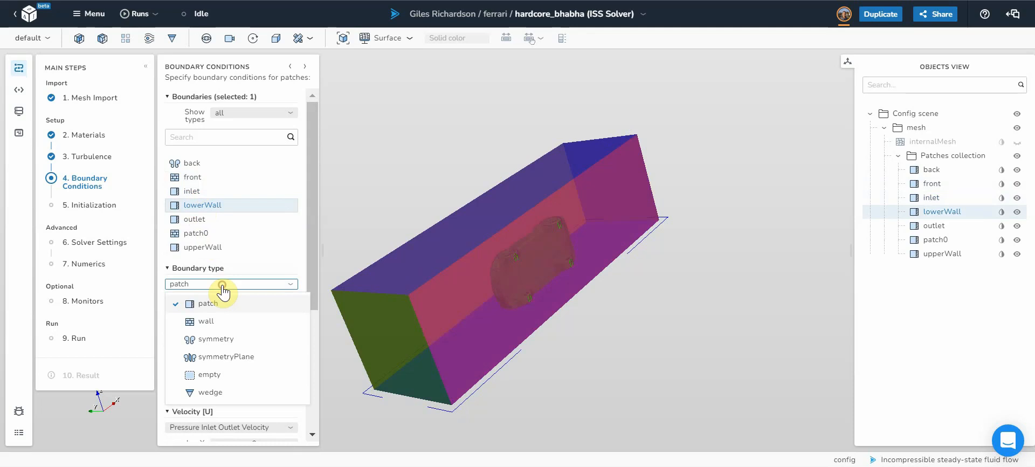
{"action": "left_click", "coordinate": [217, 339]}
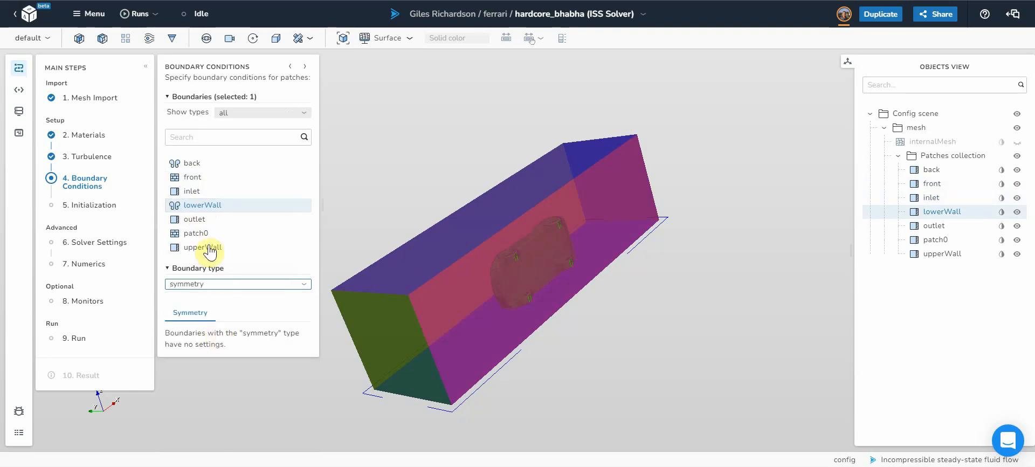
- Review the outlet and patch0 boundaries, and set the upperWall boundary type to symmetry
{"action": "left_click", "coordinate": [200, 222]}
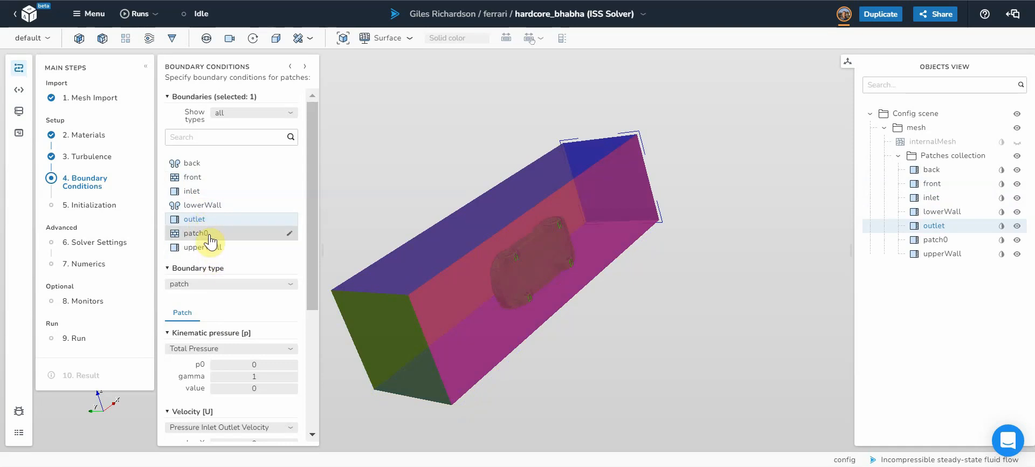
{"action": "left_click", "coordinate": [210, 238]}
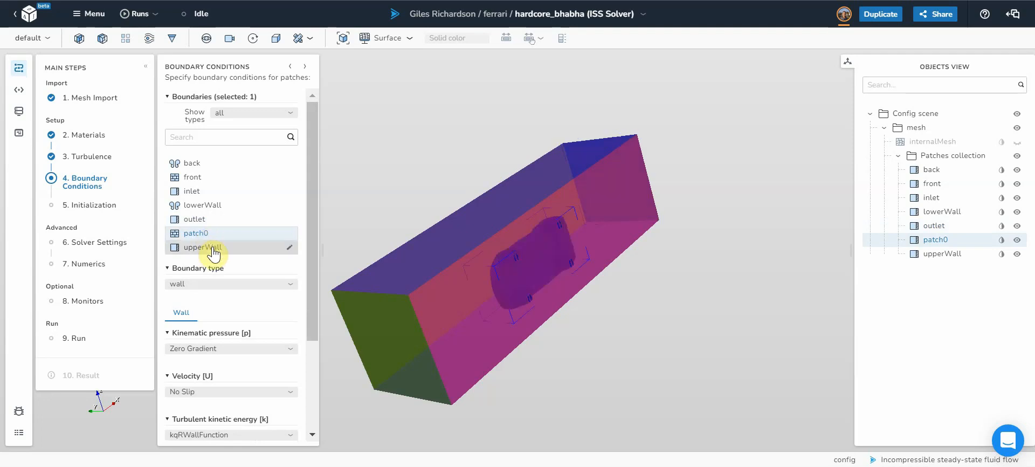
{"action": "left_click", "coordinate": [214, 249]}
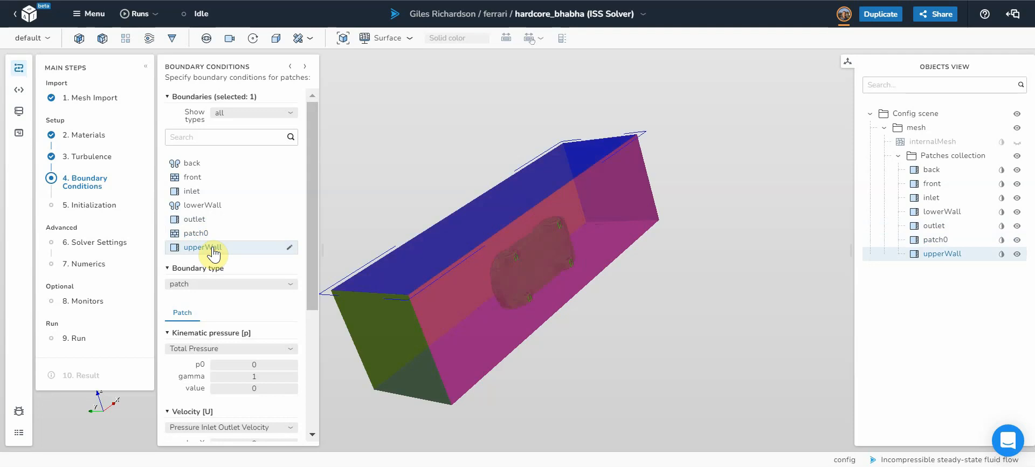
{"action": "left_click", "coordinate": [222, 281]}
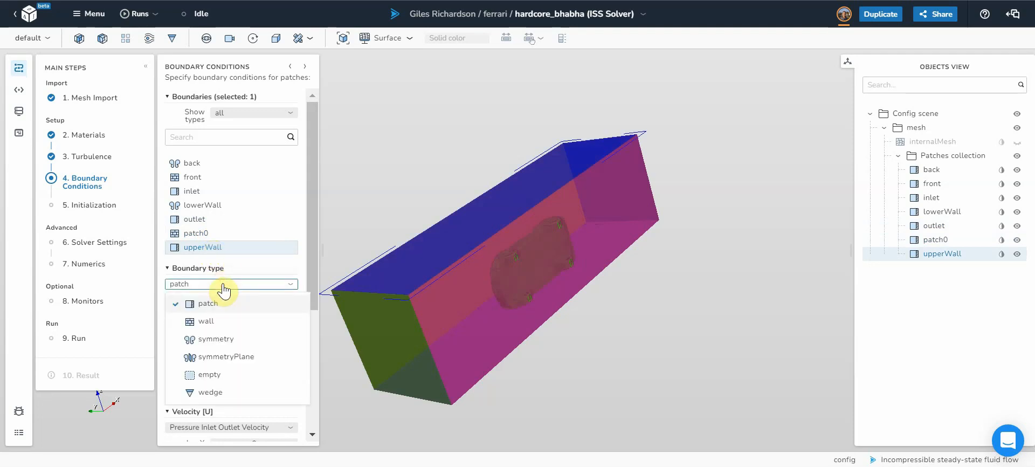
{"action": "left_click", "coordinate": [226, 340]}
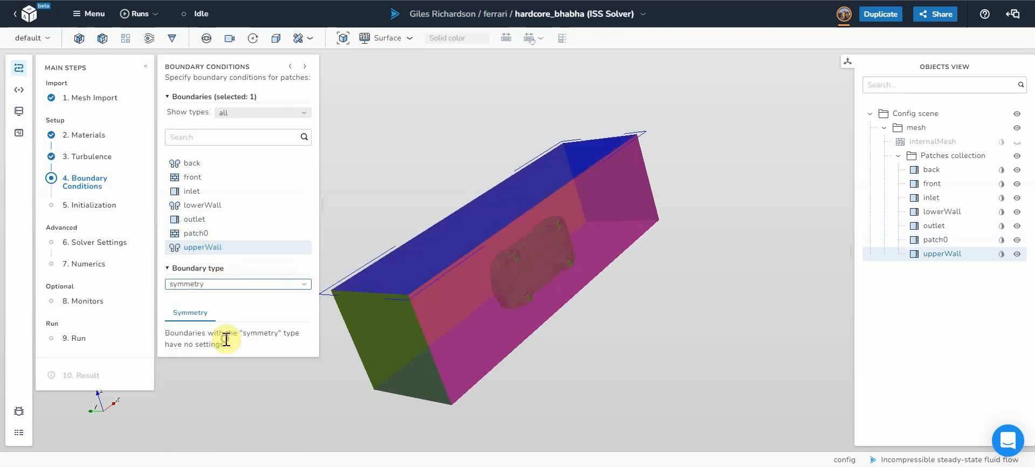
- For the inlet boundary, set the kinematic pressure condition to zeroGradient and the X velocity value to 50
{"action": "left_click", "coordinate": [198, 197]}
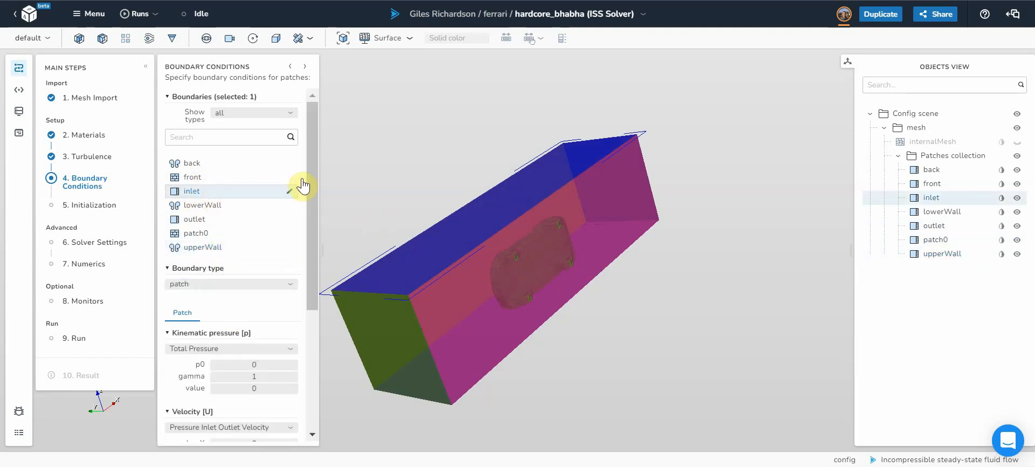
{"action": "scroll", "coordinate": [314, 162], "scroll_direction": "down", "scroll_amount": 4}
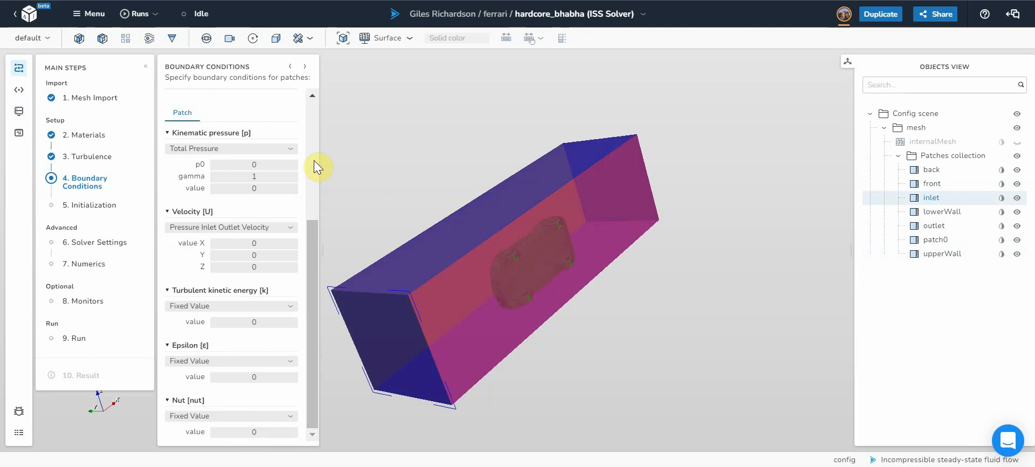
{"action": "scroll", "coordinate": [313, 160], "scroll_direction": "up", "scroll_amount": 2}
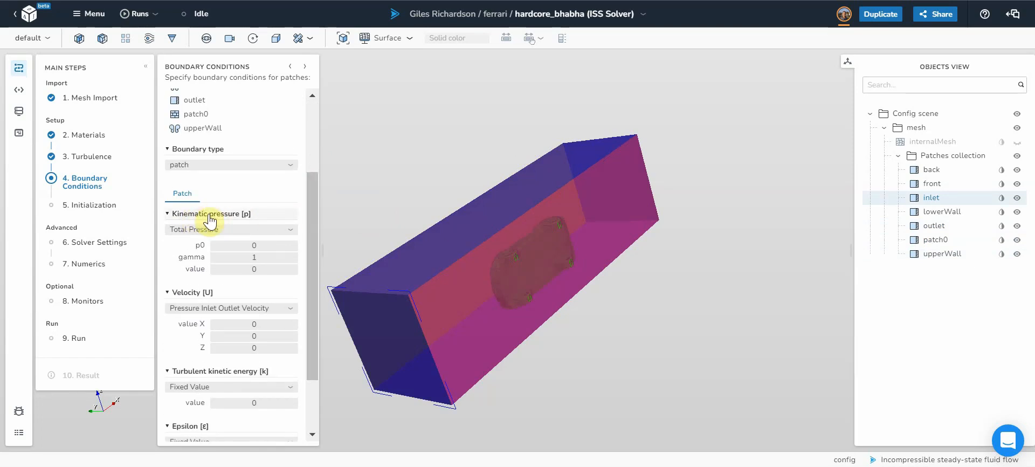
{"action": "left_click", "coordinate": [237, 232]}
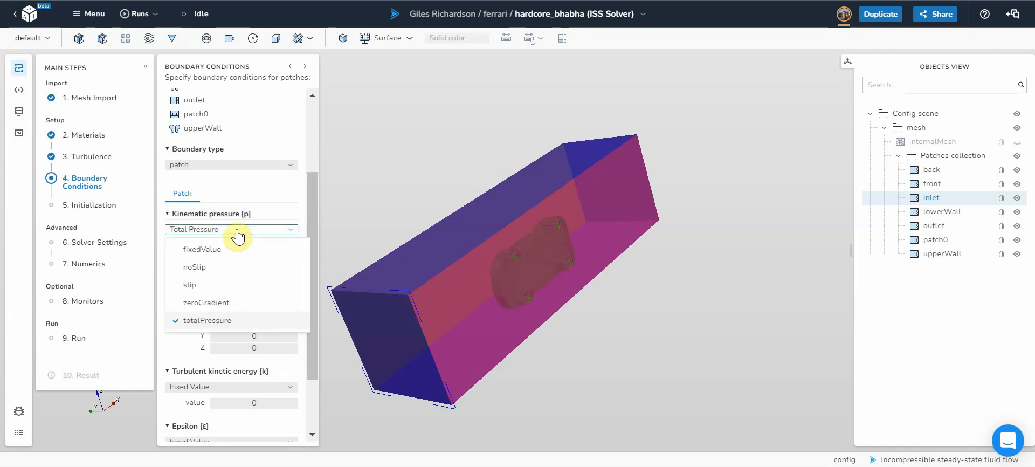
{"action": "left_click", "coordinate": [213, 303]}
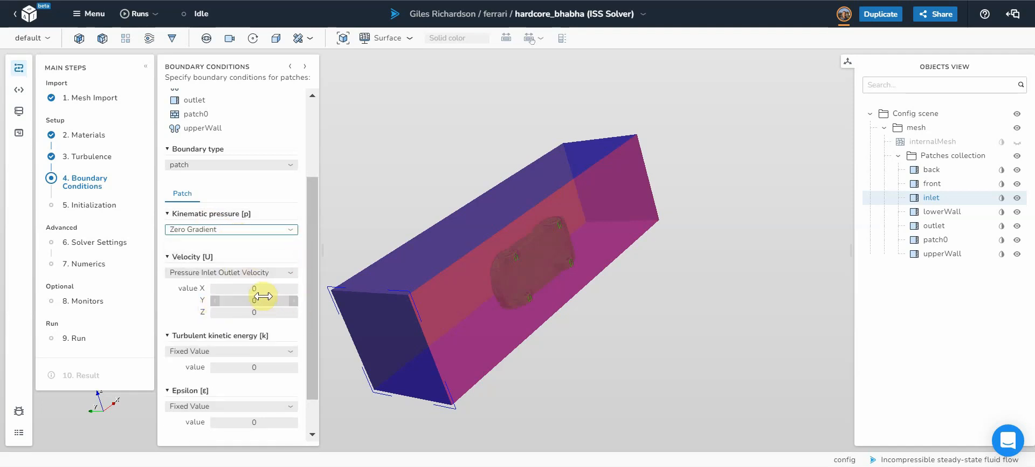
{"action": "left_click", "coordinate": [264, 291]}
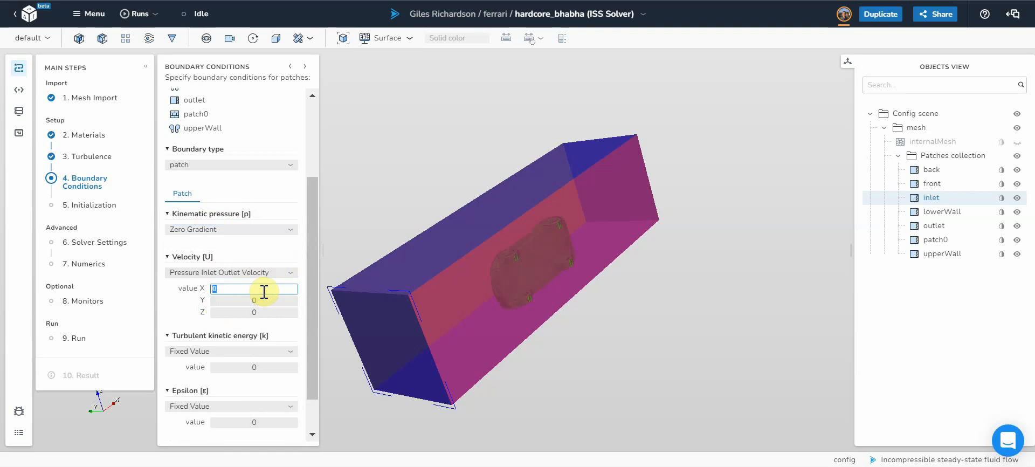
{"action": "type", "text": "50"}
- For the inlet boundary, set the turbulent kinetic energy to a fixed value of 0.375 and epsilon to 0.295
{"action": "left_click", "coordinate": [312, 413]}
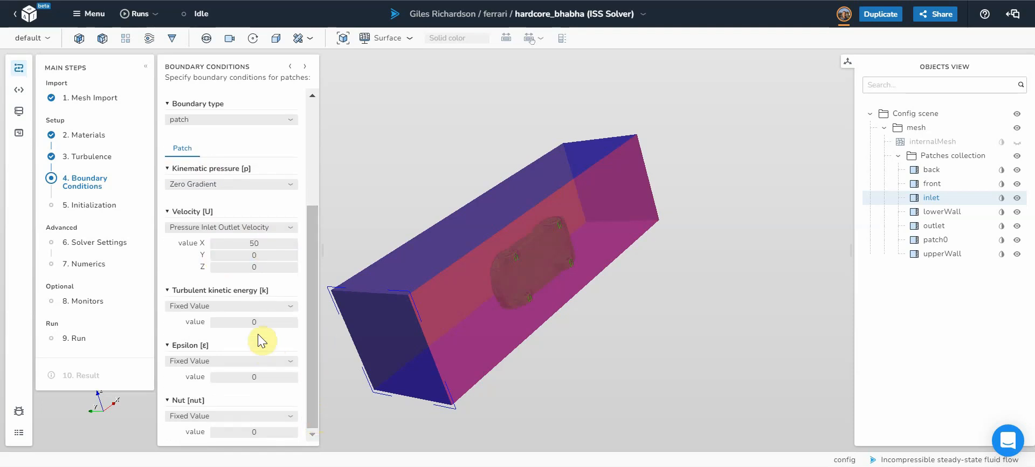
{"action": "left_click", "coordinate": [247, 306]}
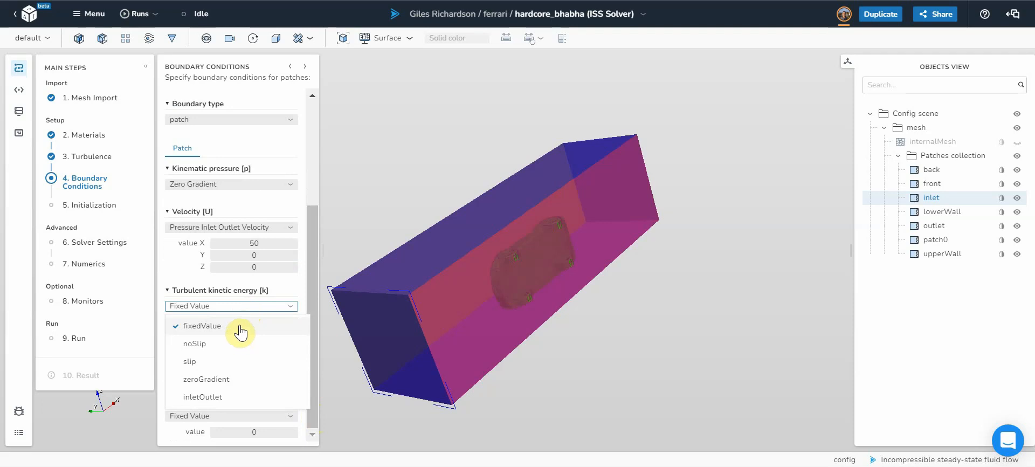
{"action": "left_click", "coordinate": [241, 325]}
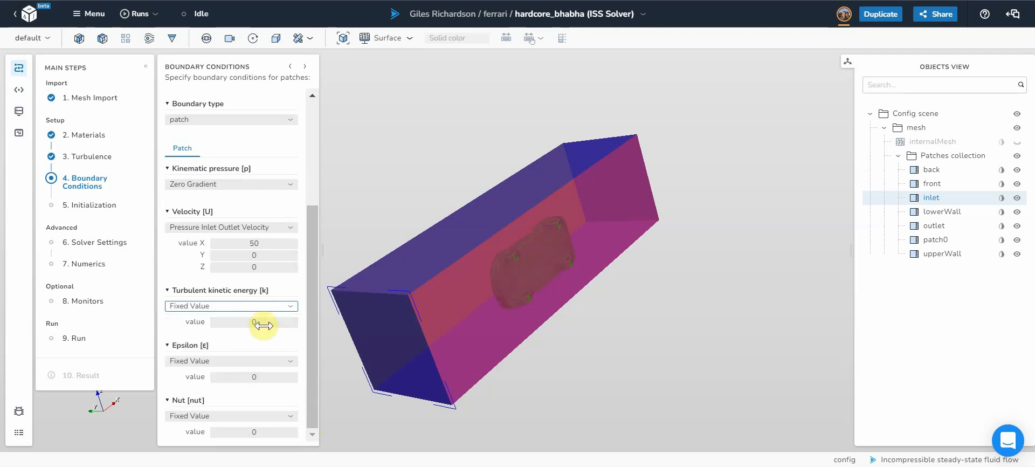
{"action": "left_click", "coordinate": [265, 325]}
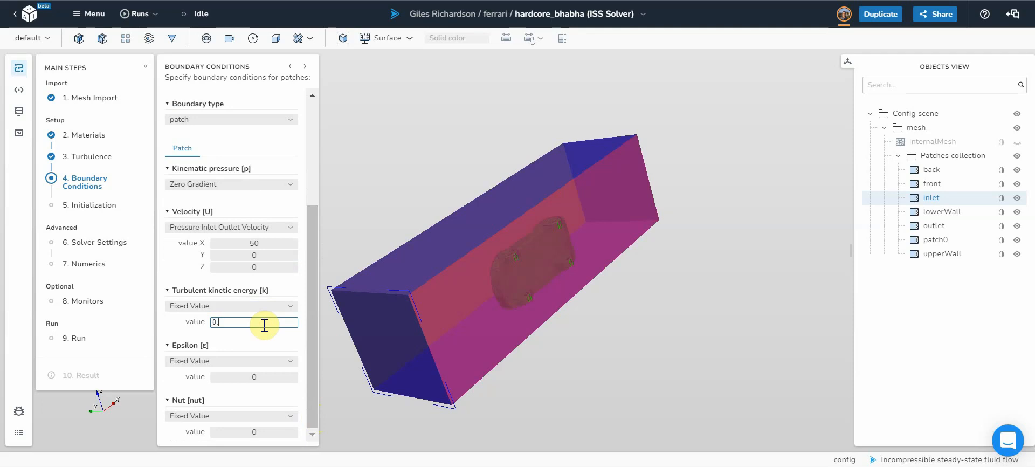
{"action": "type", "text": ".375"}
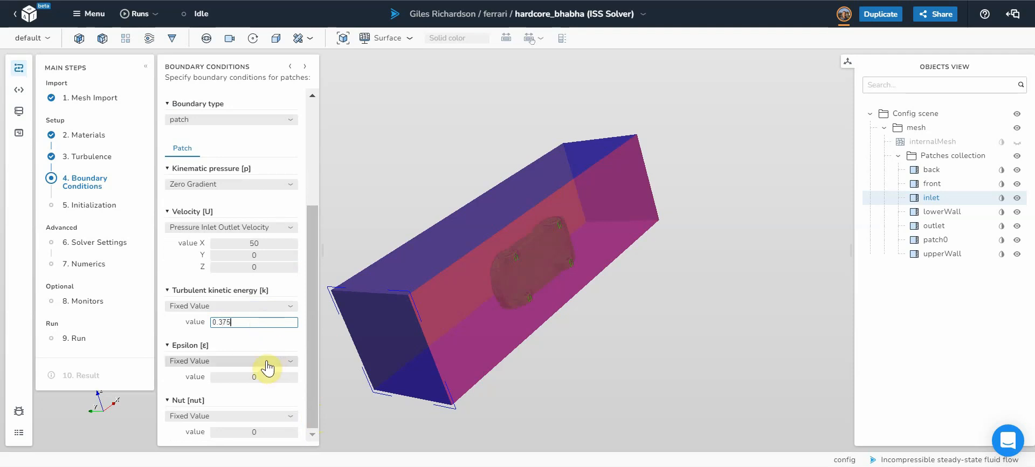
{"action": "left_click", "coordinate": [264, 376]}
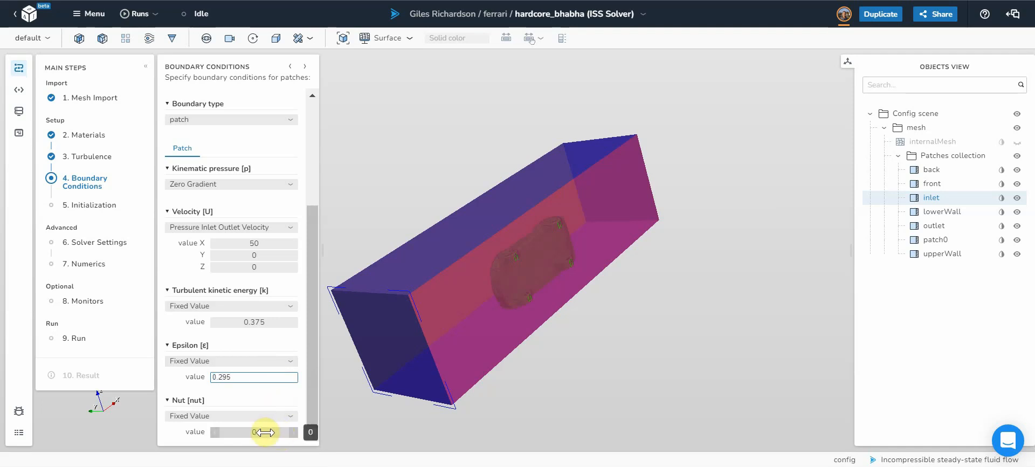
- Look up the calculated nut in the turbulence value sheet image and set the inlet's fixed nut value to 0.042
{"action": "left_click", "coordinate": [265, 431]}
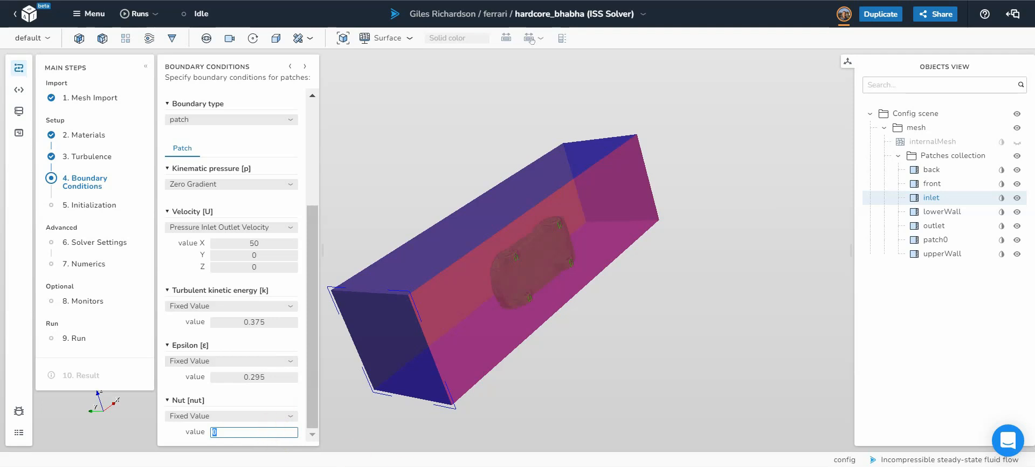
{"action": "key", "text": "alt+Tab"}
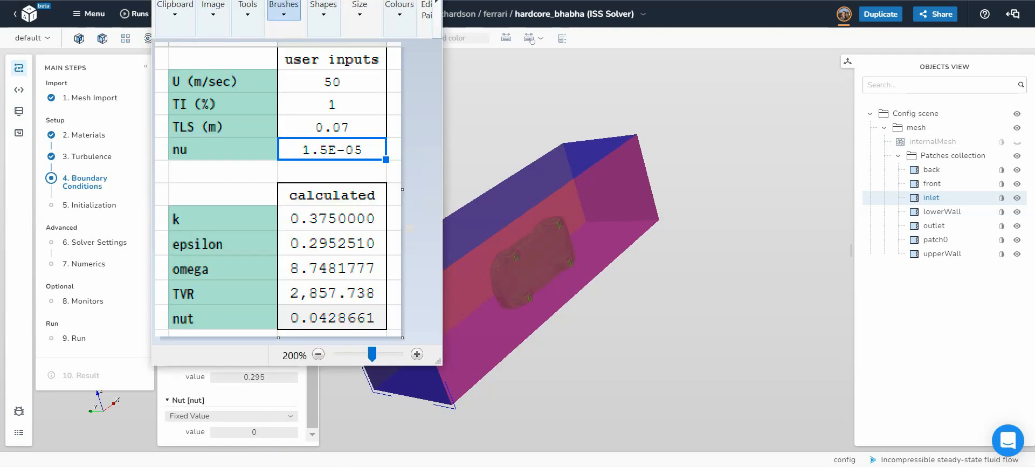
{"action": "key", "text": "alt+Tab"}
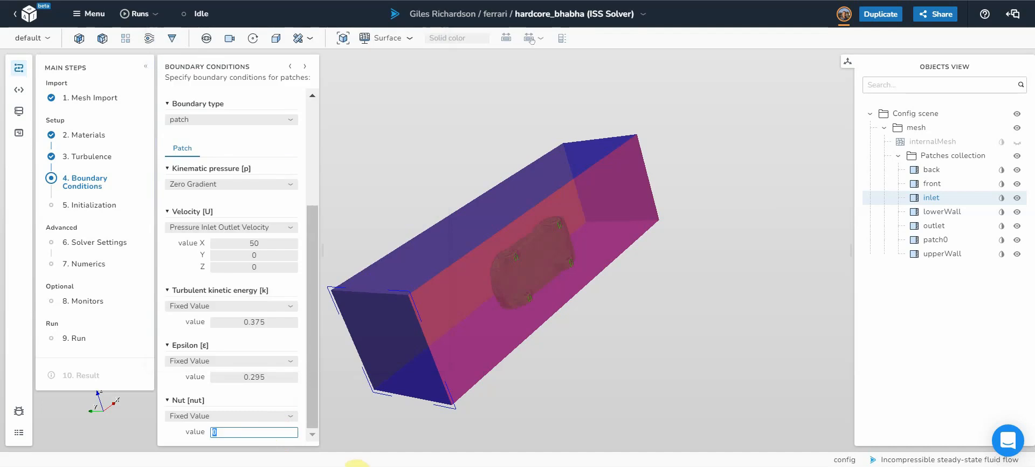
{"action": "type", "text": ".042"}
- For the outlet boundary, set the kinematic pressure condition to fixedValue with a pressure of 101325 m²/s²
{"action": "scroll", "coordinate": [313, 134], "scroll_direction": "up", "scroll_amount": 3}
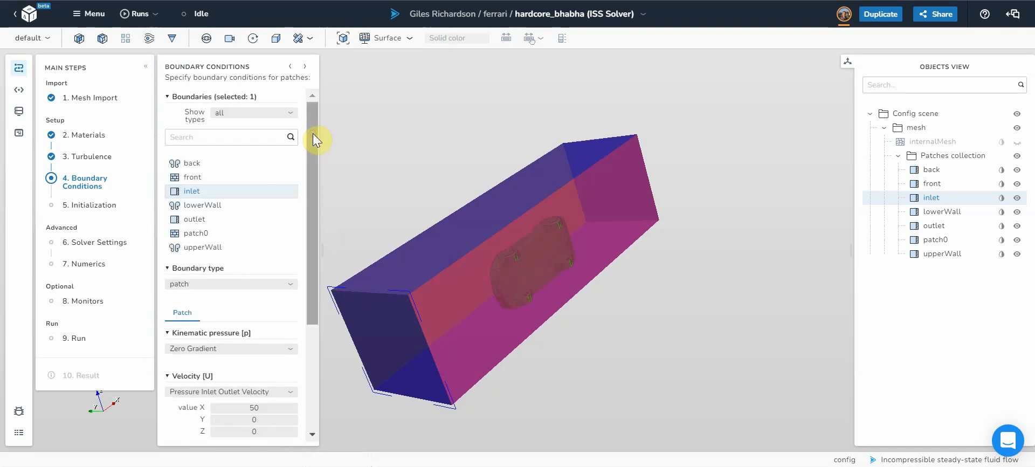
{"action": "left_click", "coordinate": [208, 220]}
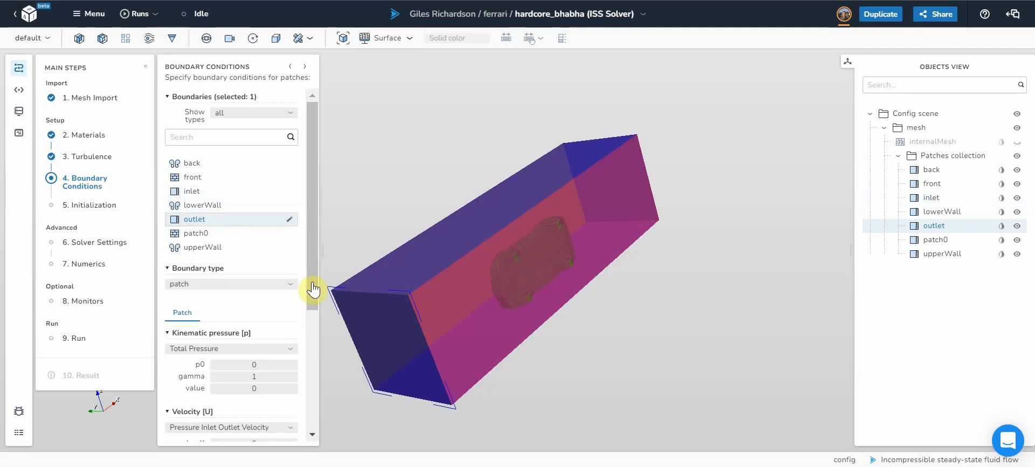
{"action": "scroll", "coordinate": [310, 323], "scroll_direction": "down", "scroll_amount": 3}
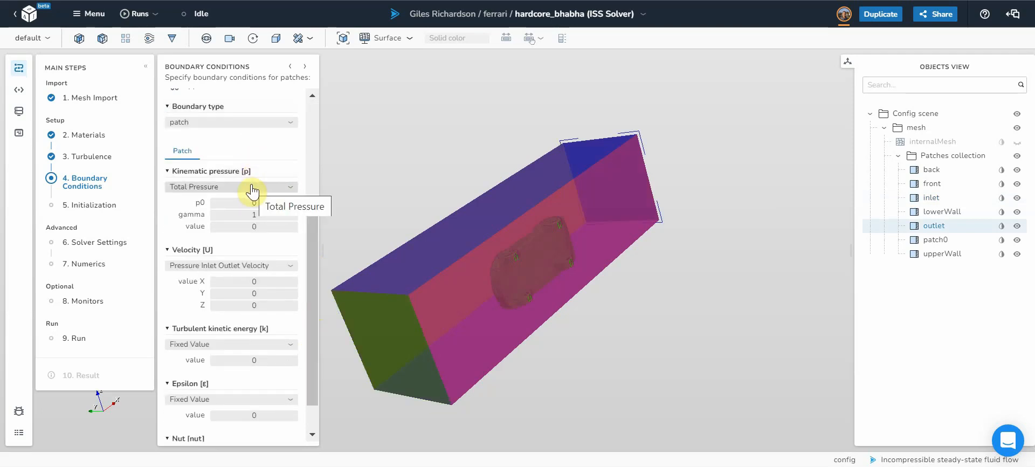
{"action": "scroll", "coordinate": [252, 190], "scroll_direction": "up", "scroll_amount": 2}
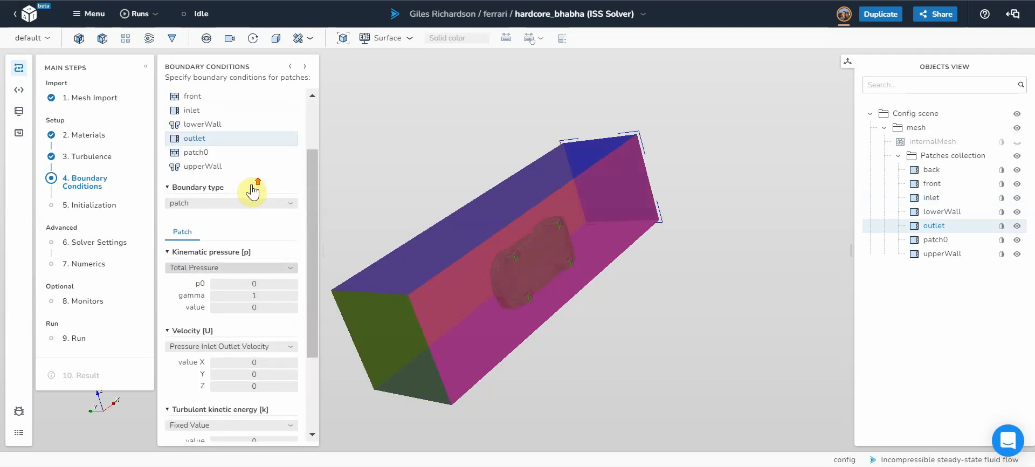
{"action": "left_click", "coordinate": [252, 268]}
{"action": "left_click", "coordinate": [220, 287]}
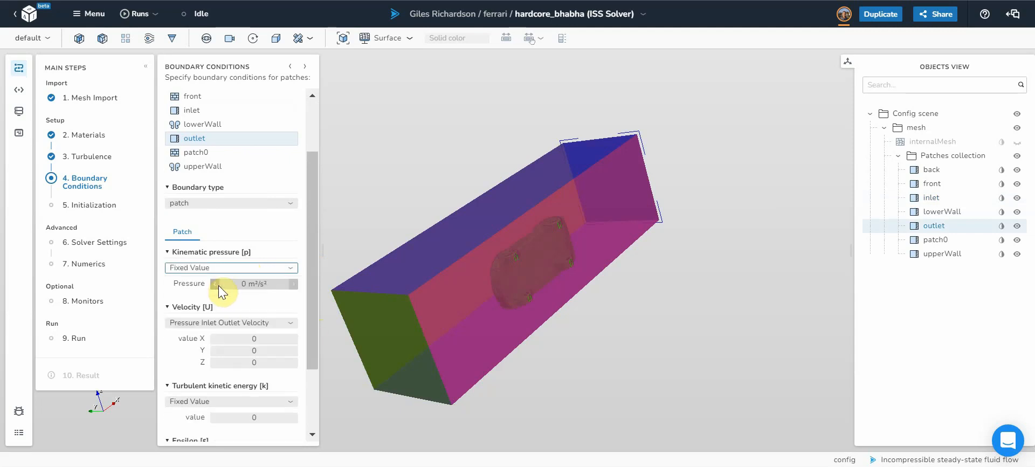
{"action": "left_click", "coordinate": [252, 284]}
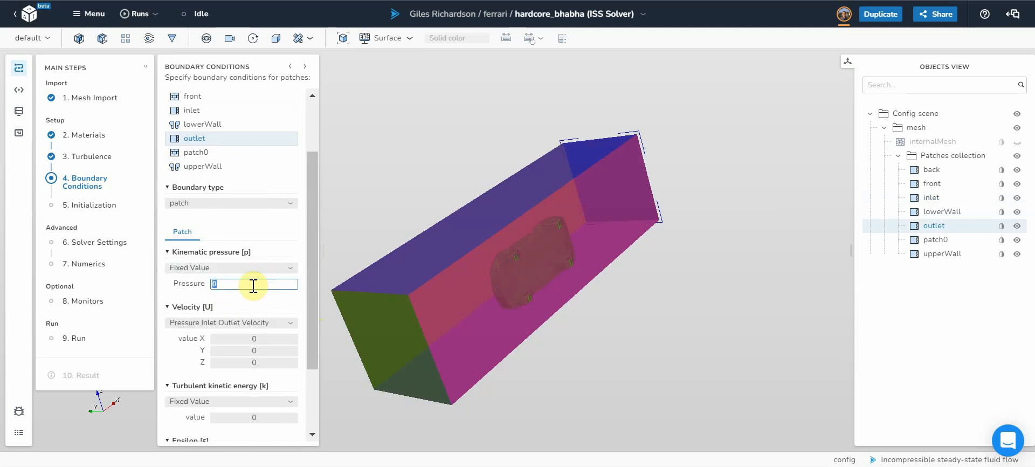
{"action": "type", "text": "101325"}
- Set the outlet's velocity, turbulent kinetic energy, epsilon and nut conditions to zeroGradient
{"action": "left_click", "coordinate": [262, 323]}
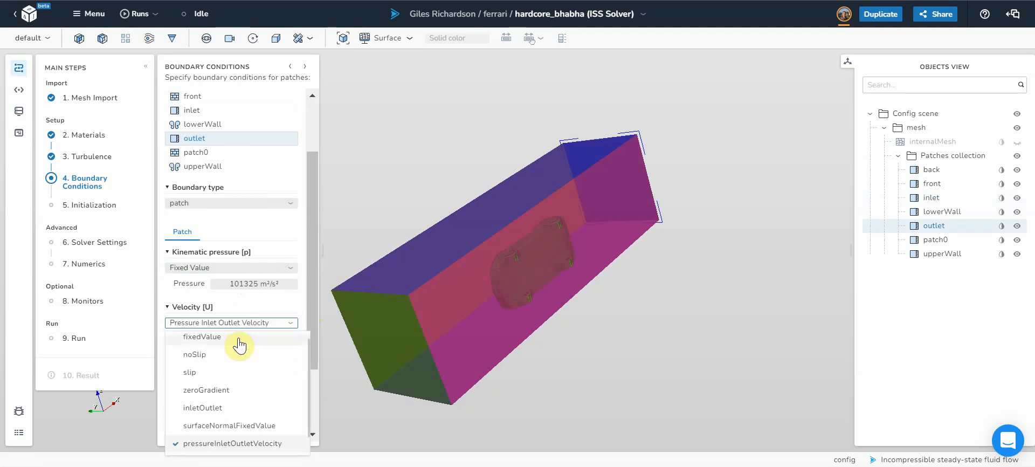
{"action": "left_click", "coordinate": [240, 391]}
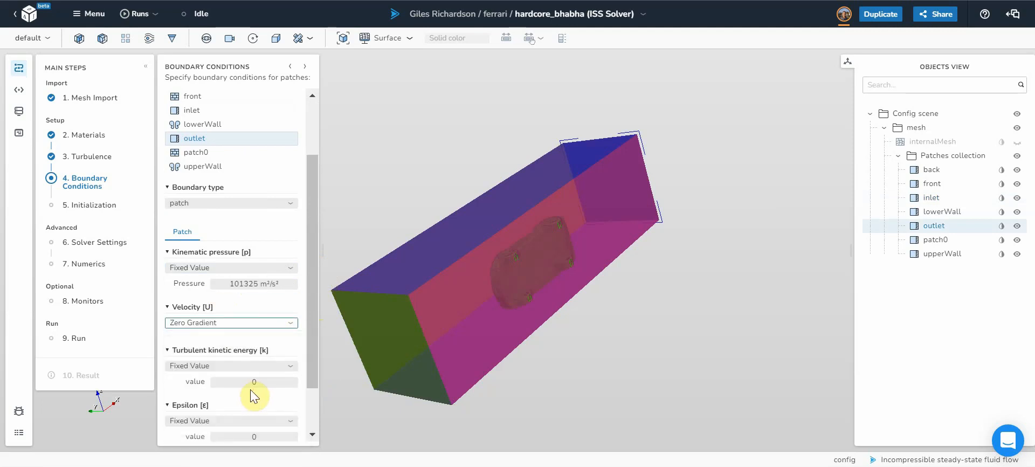
{"action": "scroll", "coordinate": [310, 408], "scroll_direction": "down", "scroll_amount": 2}
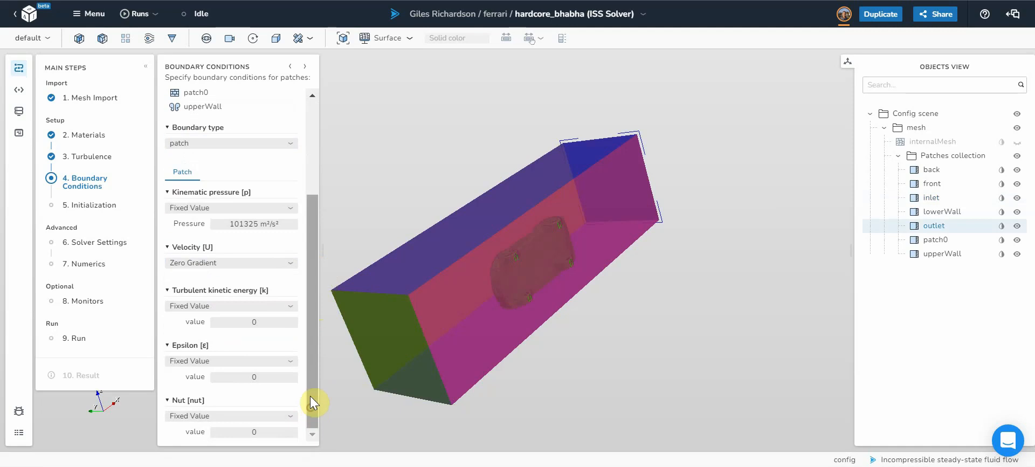
{"action": "left_click", "coordinate": [216, 306]}
{"action": "left_click", "coordinate": [224, 379]}
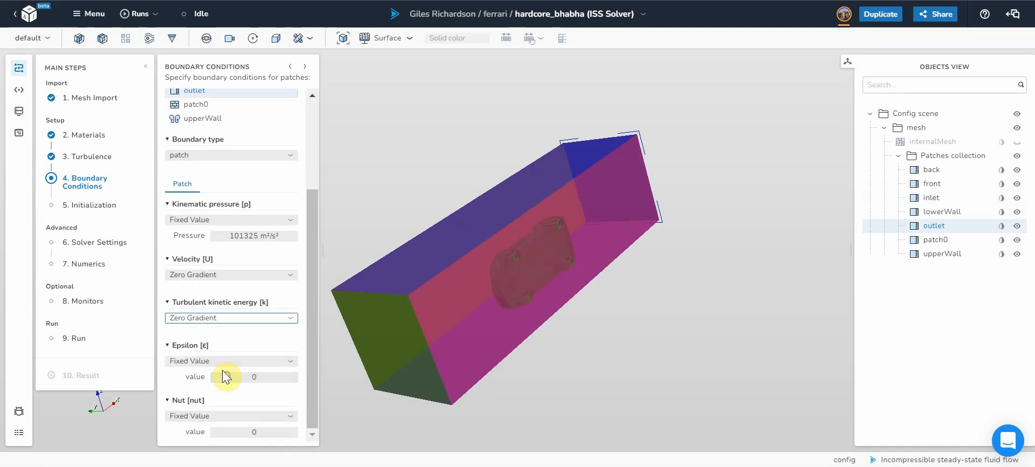
{"action": "left_click", "coordinate": [224, 362]}
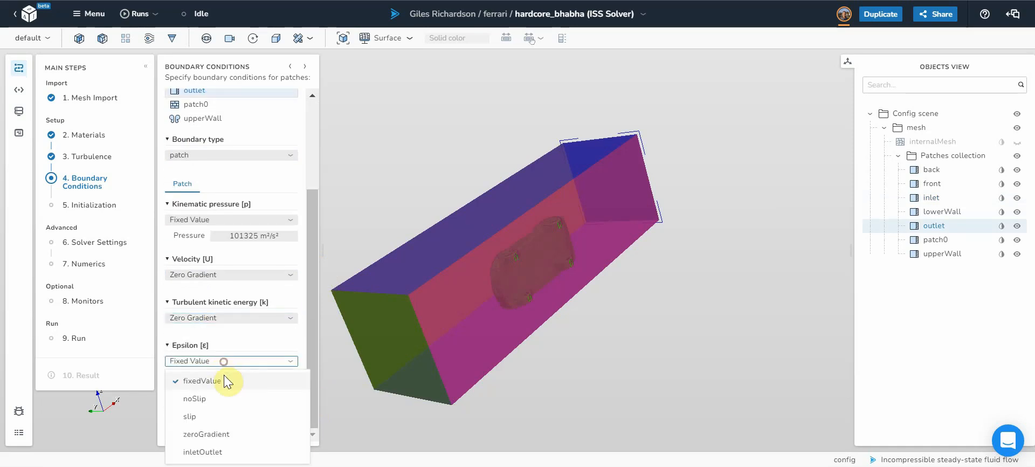
{"action": "left_click", "coordinate": [221, 434]}
{"action": "left_click", "coordinate": [219, 416]}
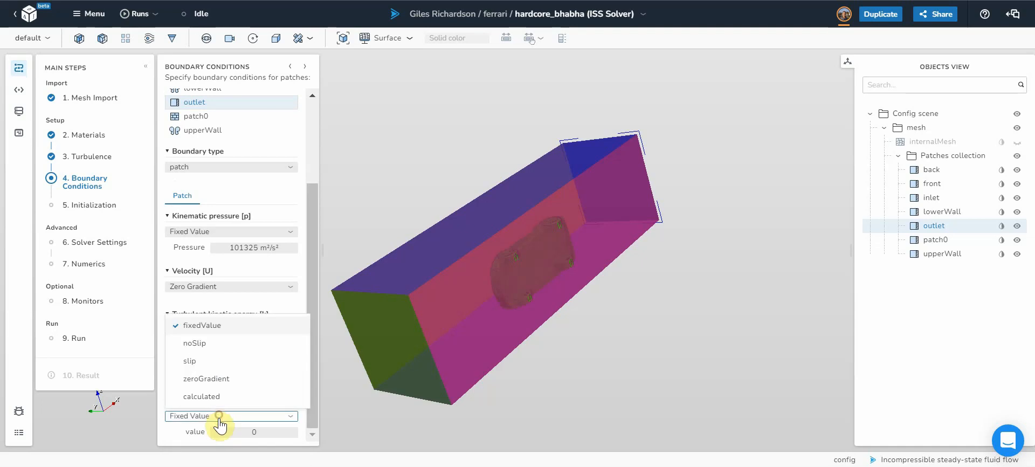
{"action": "left_click", "coordinate": [210, 378]}
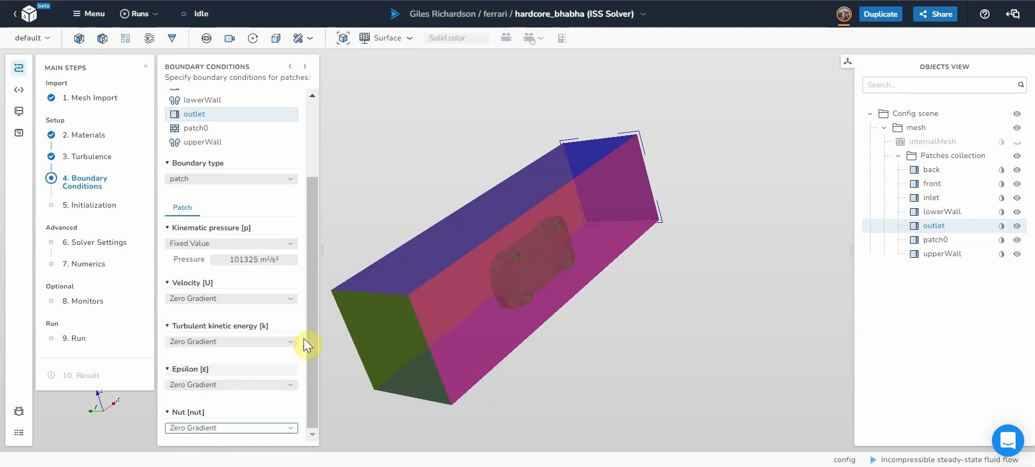
- In the Initialization step, set the initial kinematic pressure to 101325 m2/s2 and the X velocity to 50 m/s
{"action": "left_click_drag", "start_coordinate": [311, 328], "coordinate": [309, 203]}
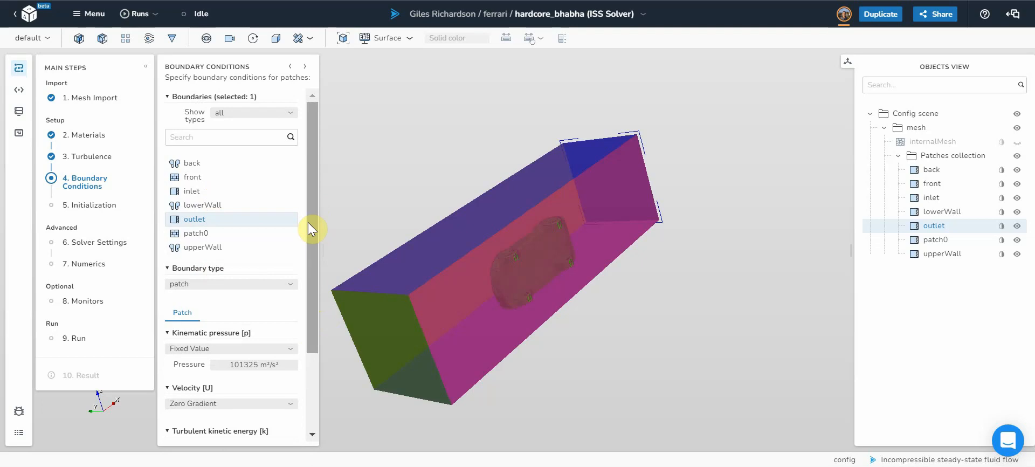
{"action": "left_click", "coordinate": [82, 208]}
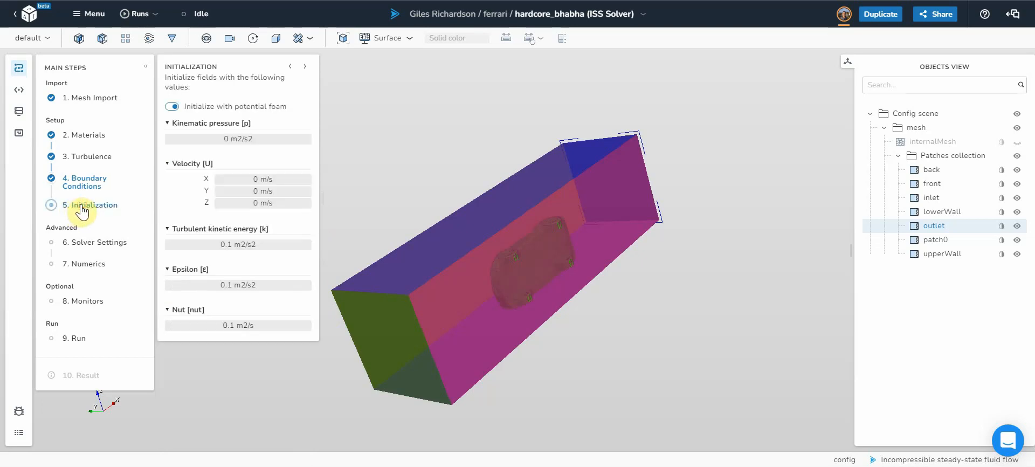
{"action": "left_click", "coordinate": [240, 139]}
{"action": "type", "text": "10"}
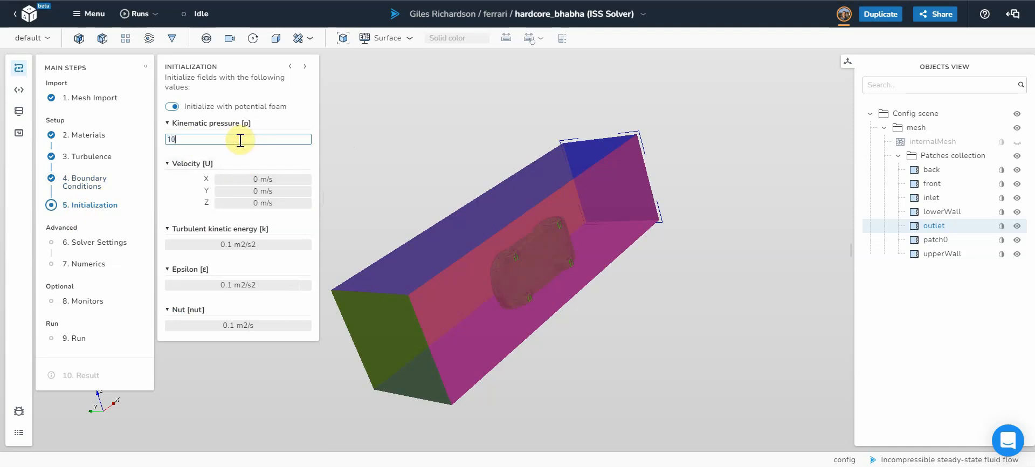
{"action": "type", "text": "1325"}
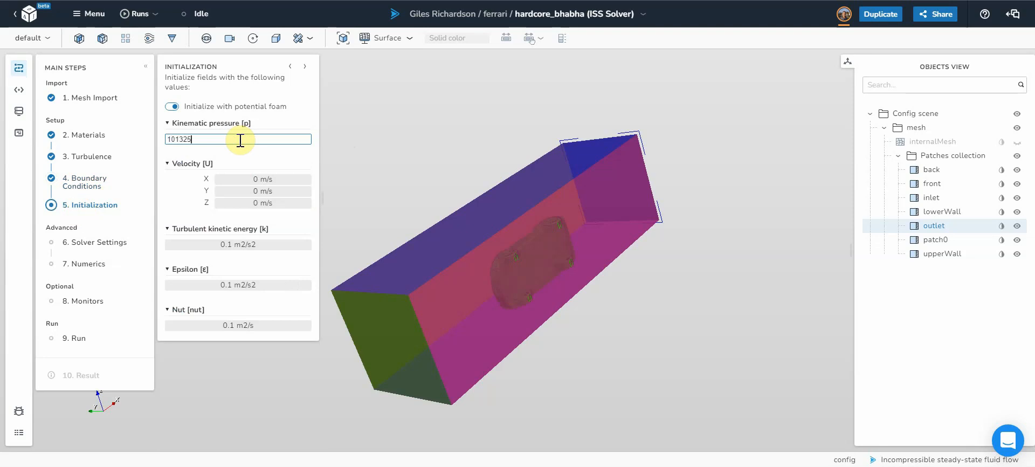
{"action": "left_click", "coordinate": [261, 179]}
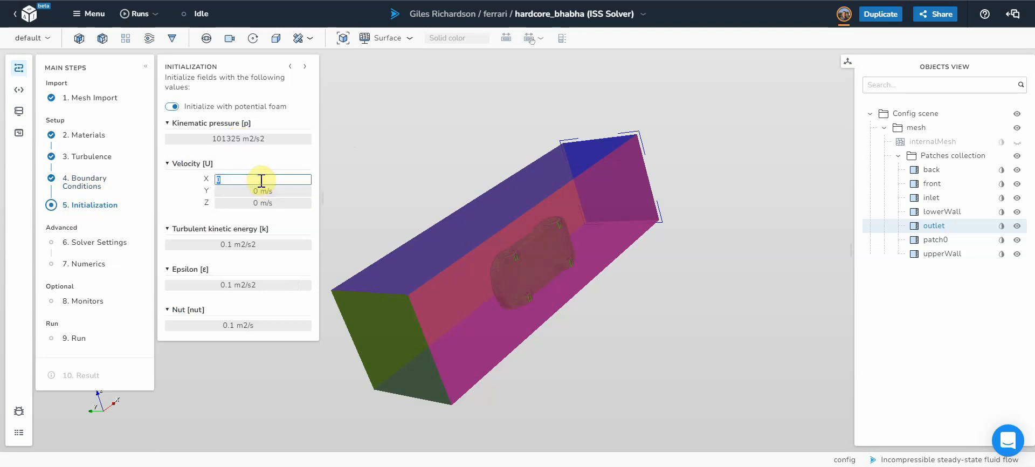
{"action": "key", "text": "Return"}
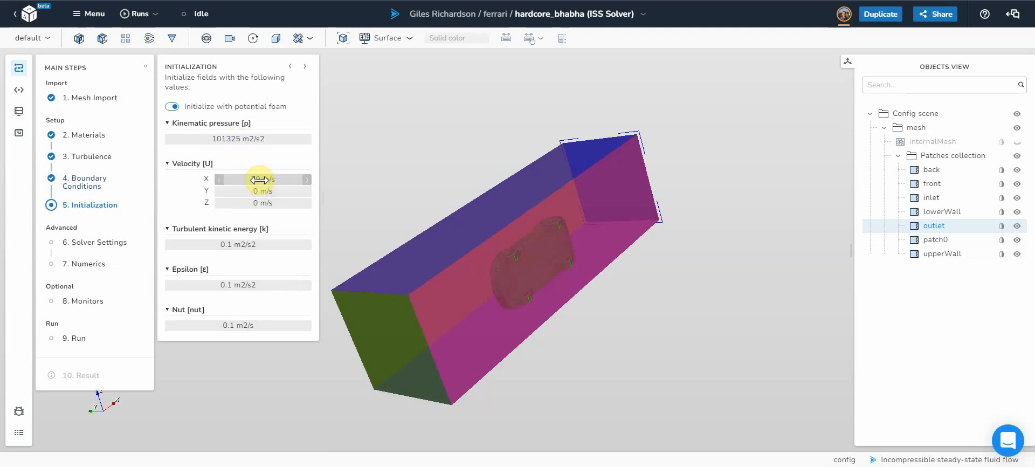
- Initialize turbulent kinetic energy and epsilon at 0.3 each, and nut at 0.03 m2/s
{"action": "left_click", "coordinate": [228, 244]}
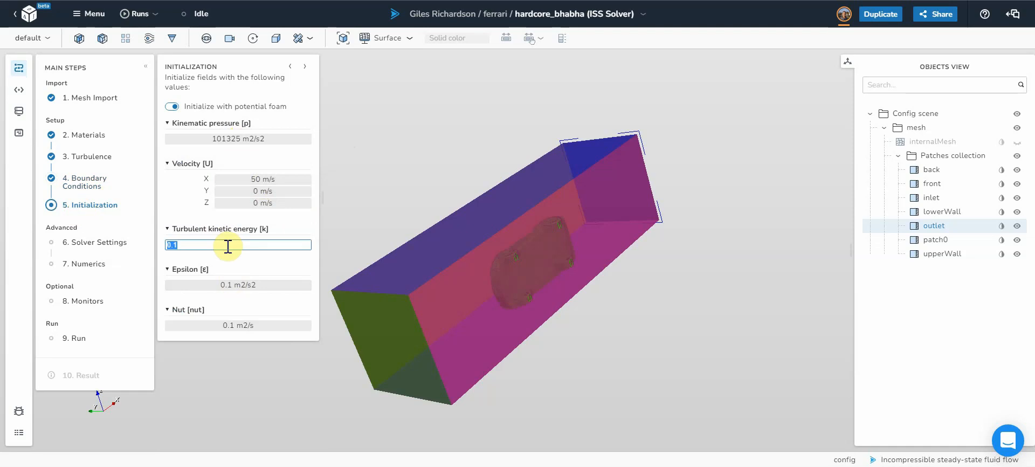
{"action": "type", "text": "0.3"}
{"action": "left_click", "coordinate": [233, 284]}
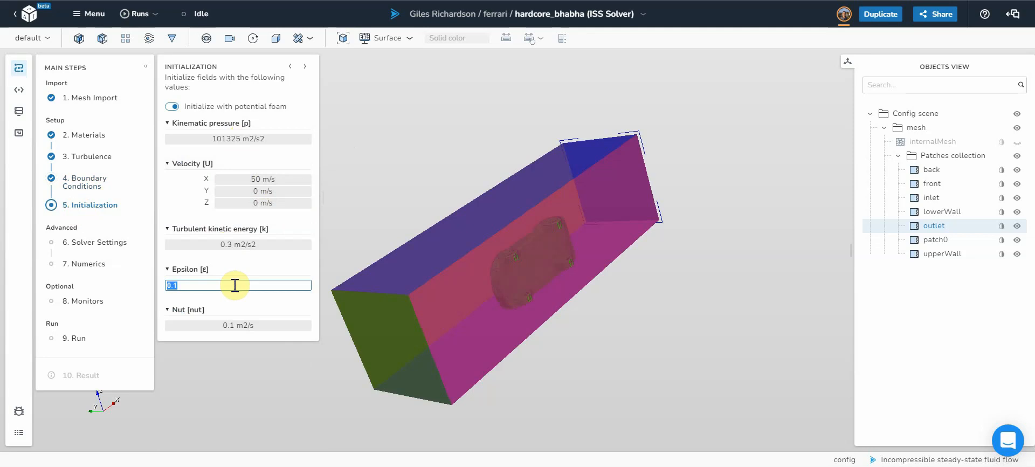
{"action": "type", "text": "0.3"}
{"action": "left_click", "coordinate": [231, 325]}
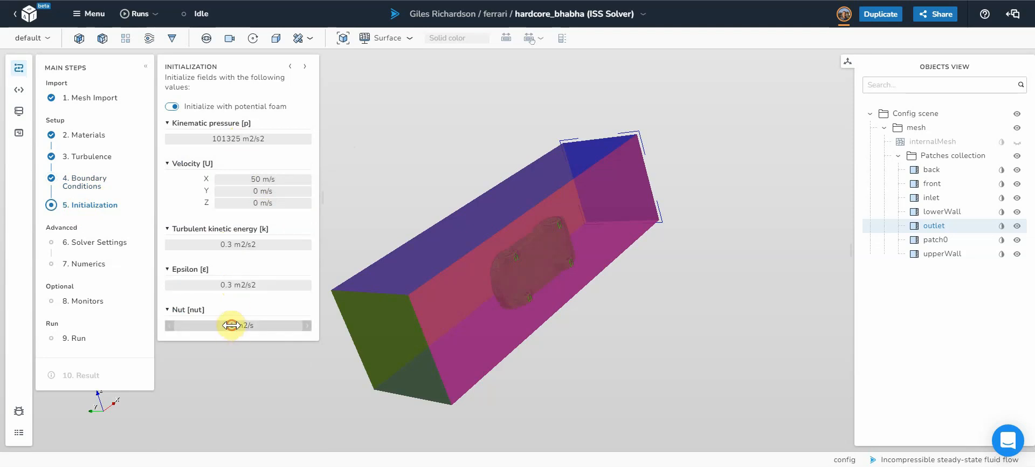
{"action": "type", "text": "0"}
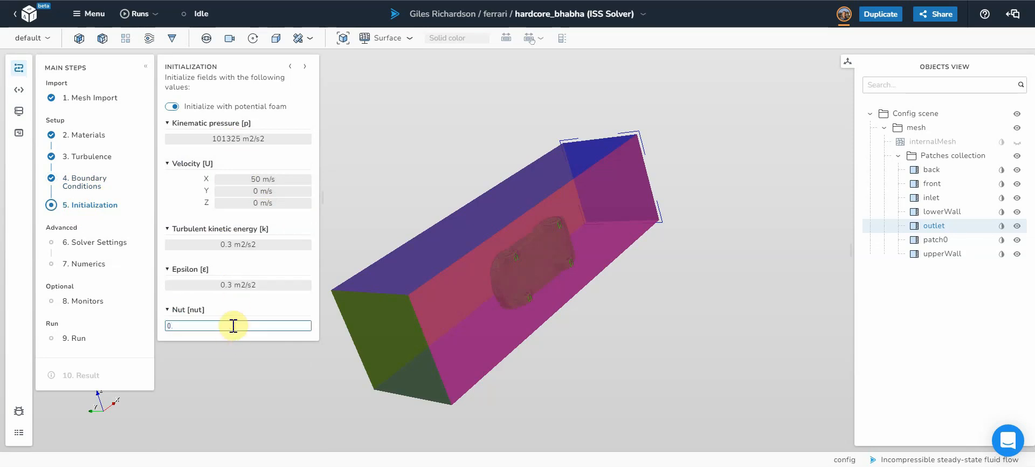
{"action": "type", "text": ".03"}
- In Solver Settings, set the under-relaxation factors to 0.5 for U and 0.3 for both k and Epsilon
{"action": "left_click", "coordinate": [95, 243]}
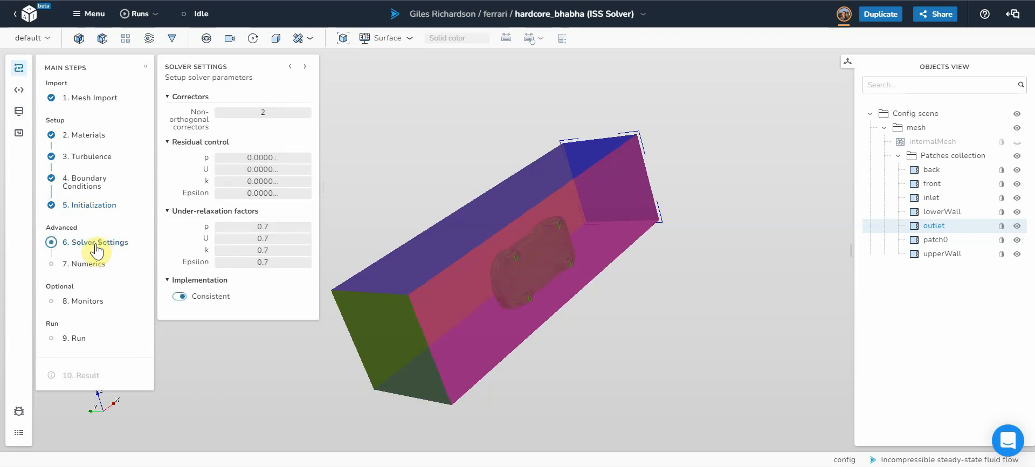
{"action": "left_click", "coordinate": [276, 239]}
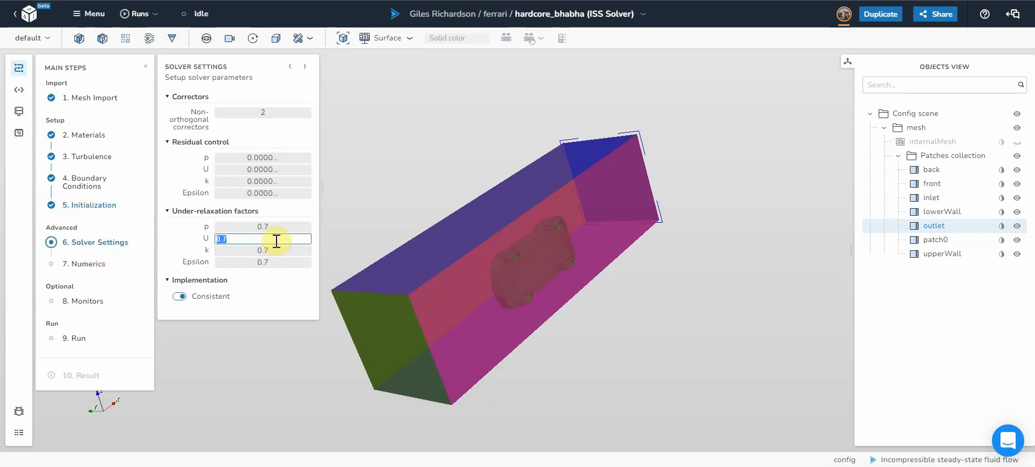
{"action": "type", "text": "0"}
{"action": "left_click", "coordinate": [276, 250]}
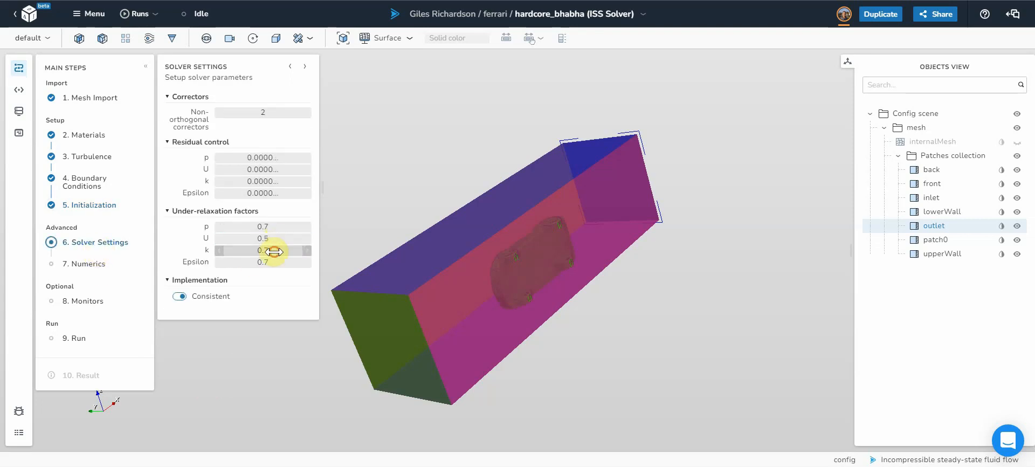
{"action": "type", "text": "0.3"}
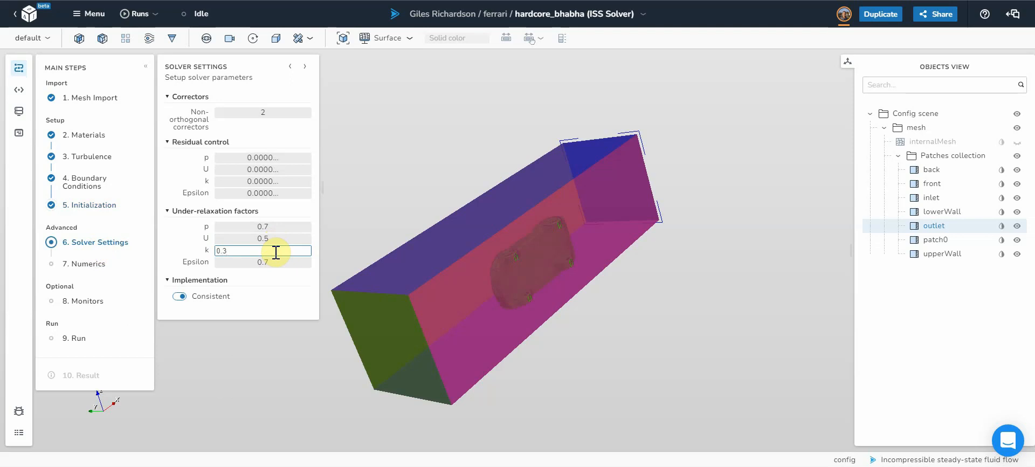
{"action": "left_click", "coordinate": [267, 263]}
{"action": "type", "text": "0"}
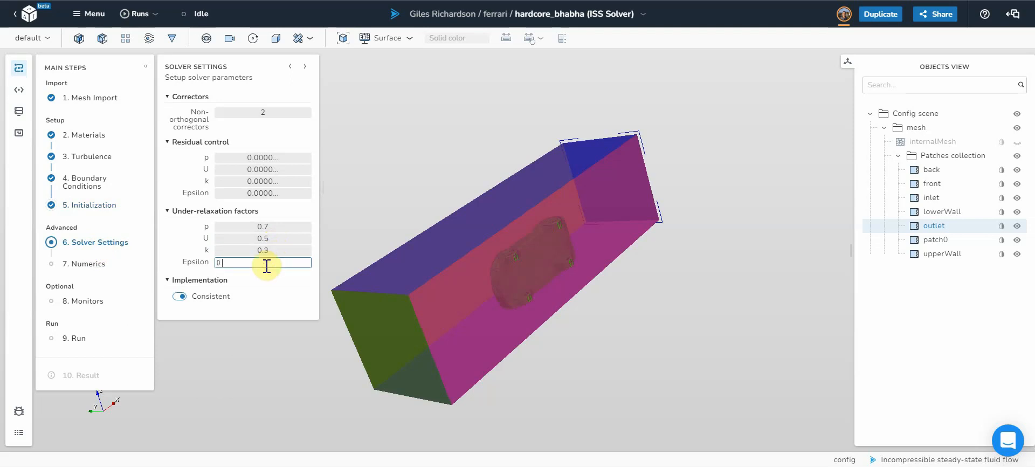
{"action": "type", "text": ".3"}
{"action": "key", "text": "Return"}
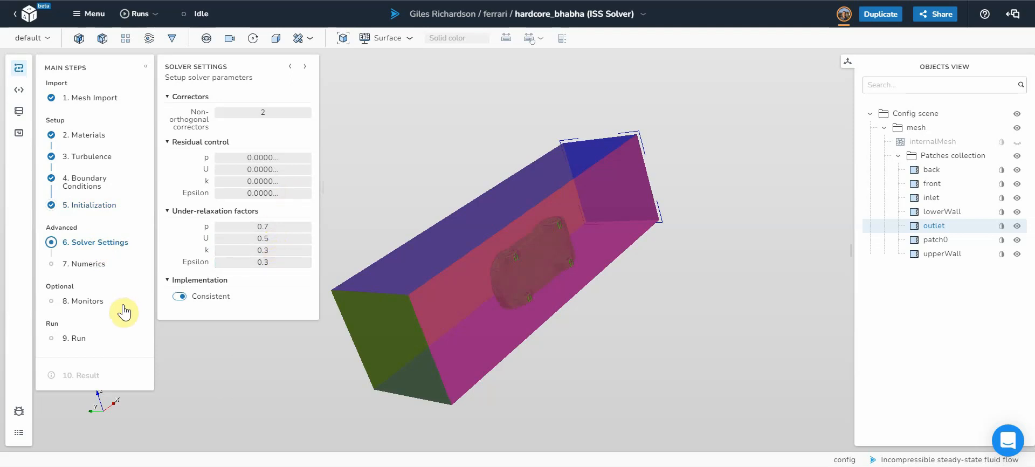
- Go through the Numerics and Monitors steps and open the Run step
{"action": "left_click", "coordinate": [88, 264]}
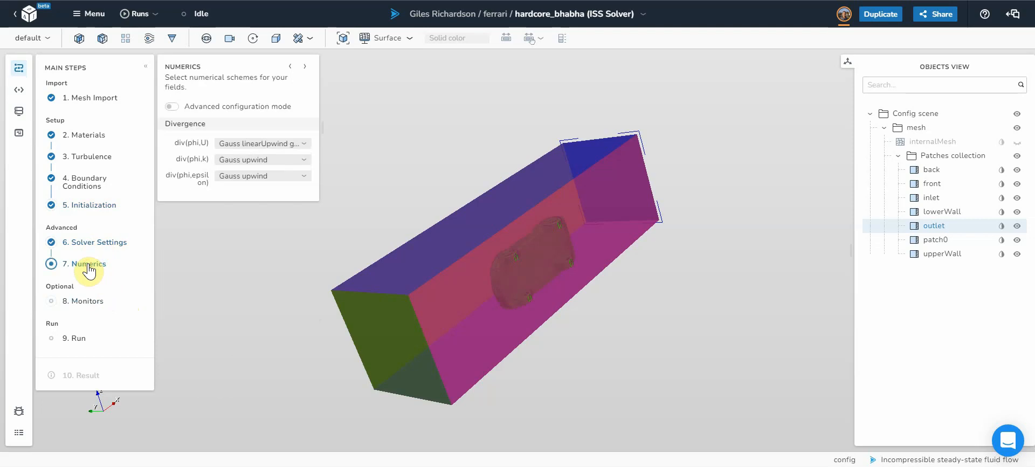
{"action": "left_click", "coordinate": [81, 302]}
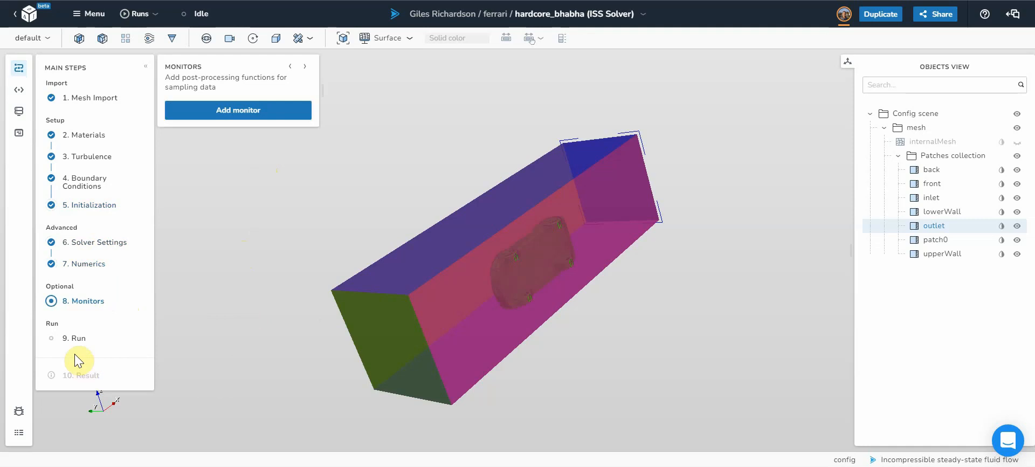
{"action": "left_click", "coordinate": [75, 338]}
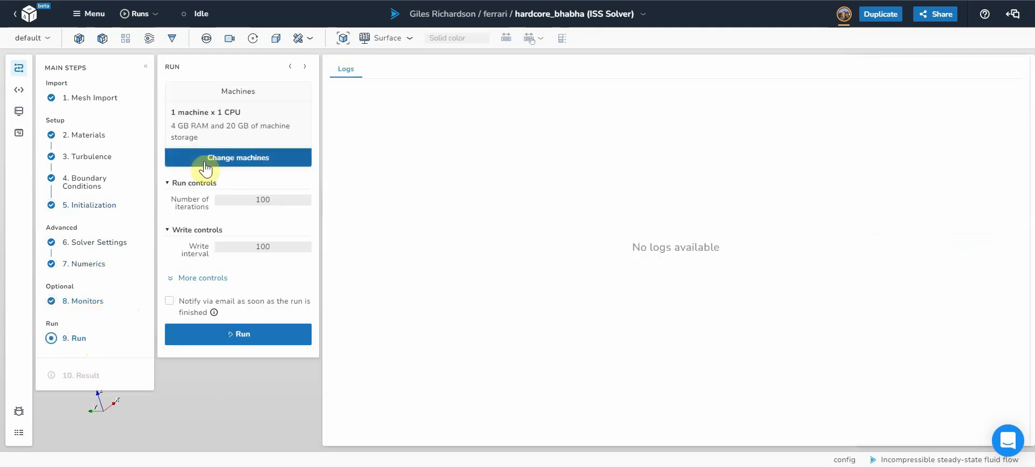
- Set both the number of iterations and the write interval to 1000, and start the simulation run
{"action": "left_click", "coordinate": [275, 201]}
{"action": "left_click", "coordinate": [281, 201]}
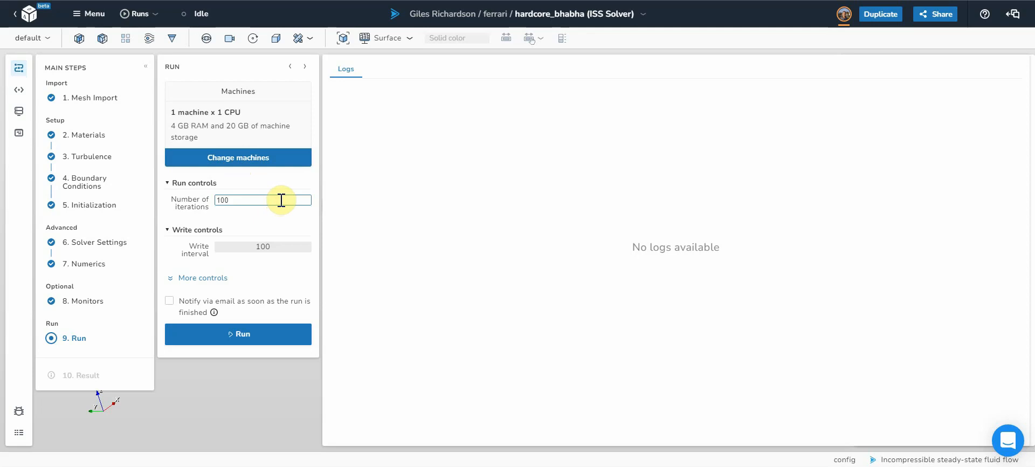
{"action": "left_click", "coordinate": [281, 247]}
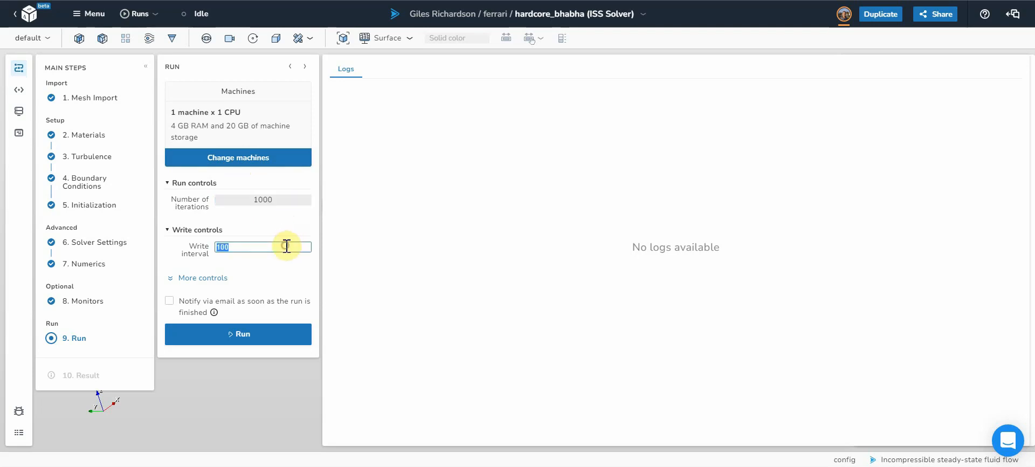
{"action": "left_click", "coordinate": [281, 246]}
{"action": "left_click", "coordinate": [247, 339]}
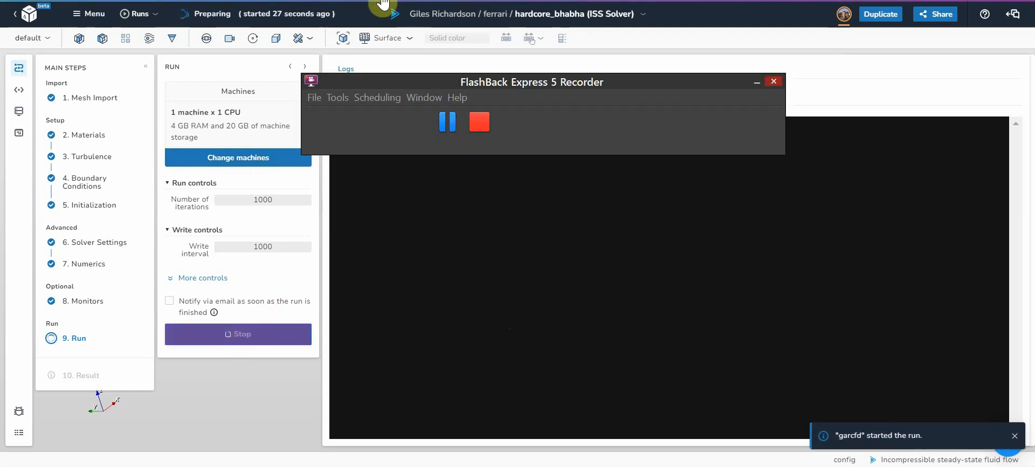
{"action": "left_click", "coordinate": [490, 90]}
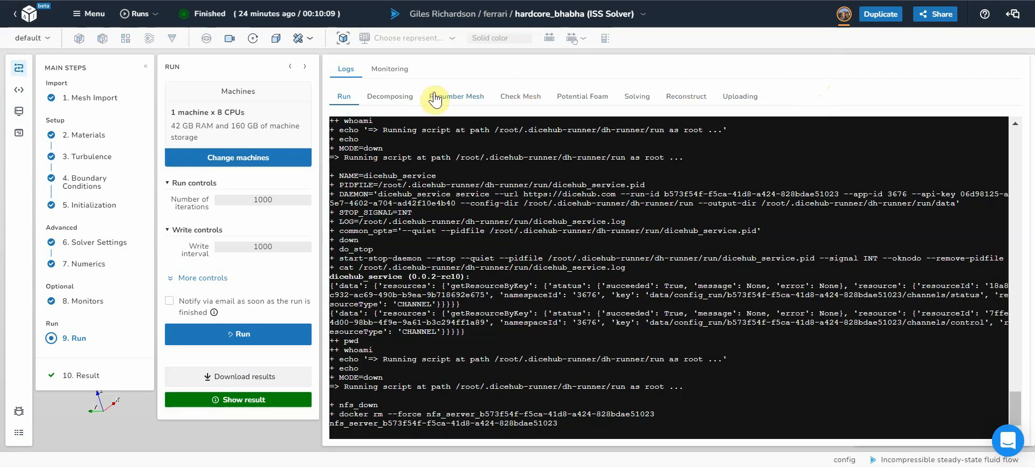
- Check the Solving log and the initial residual plot of the finished run
{"action": "left_click", "coordinate": [636, 101]}
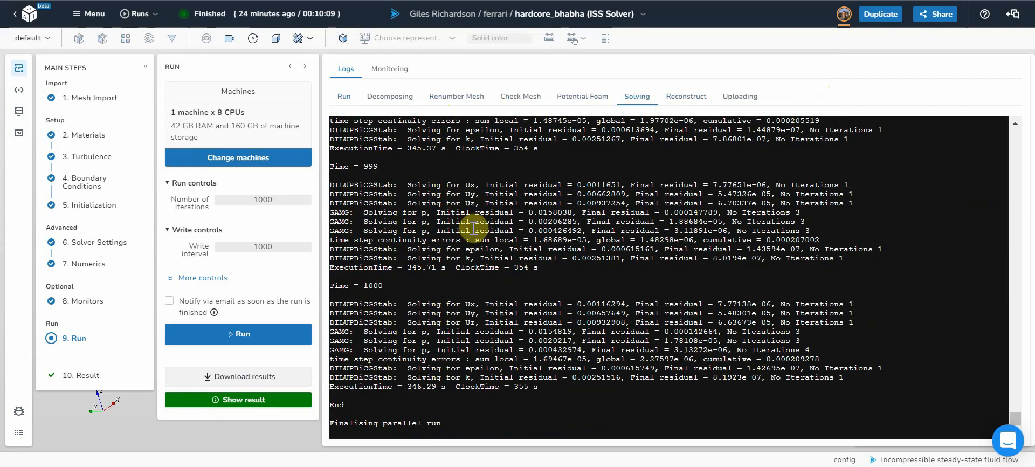
{"action": "left_click", "coordinate": [392, 70]}
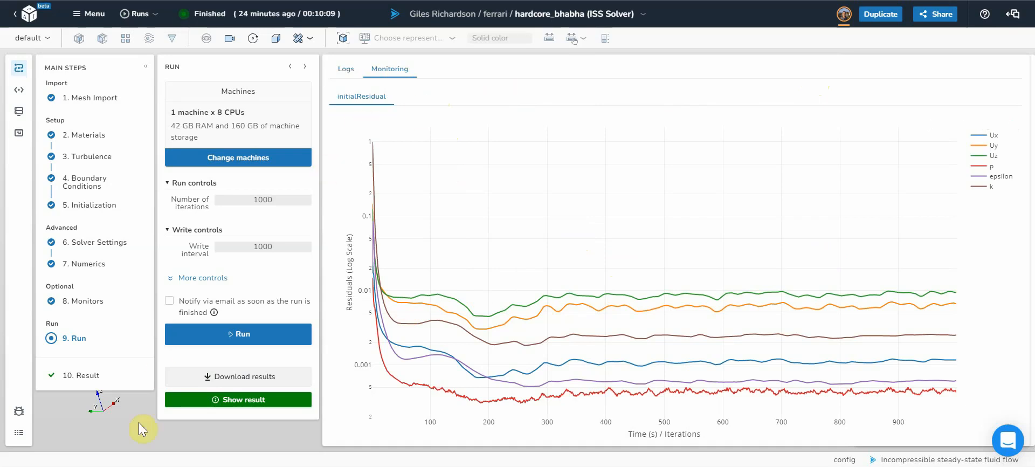
- Open the run's results and examine the velocity slice and streamlines around the car up close
{"action": "left_click", "coordinate": [224, 401]}
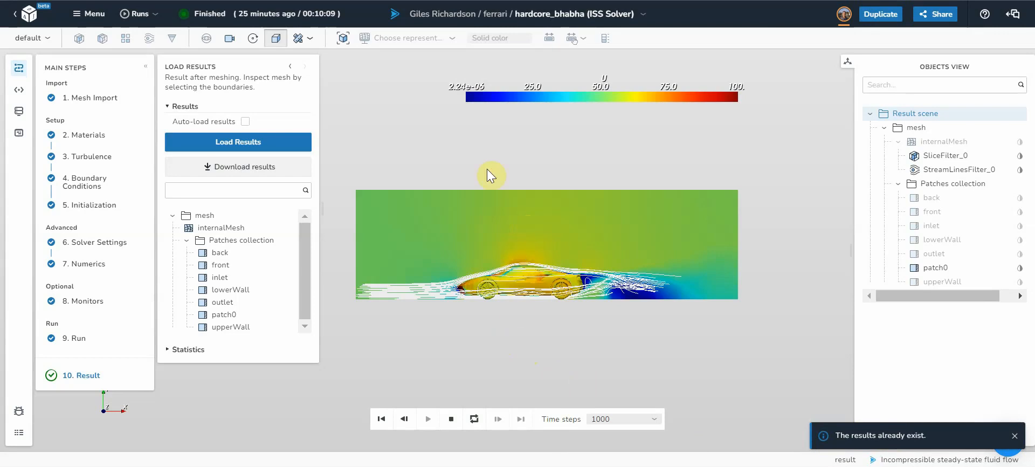
{"action": "scroll", "coordinate": [486, 170], "scroll_direction": "up", "scroll_amount": 2}
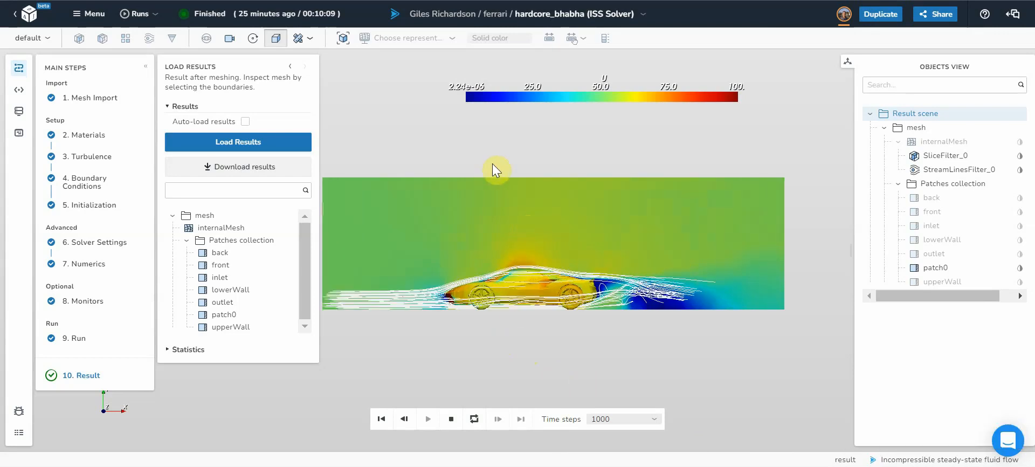
{"action": "scroll", "coordinate": [492, 165], "scroll_direction": "up", "scroll_amount": 1}
{"action": "scroll", "coordinate": [493, 171], "scroll_direction": "up", "scroll_amount": 1}
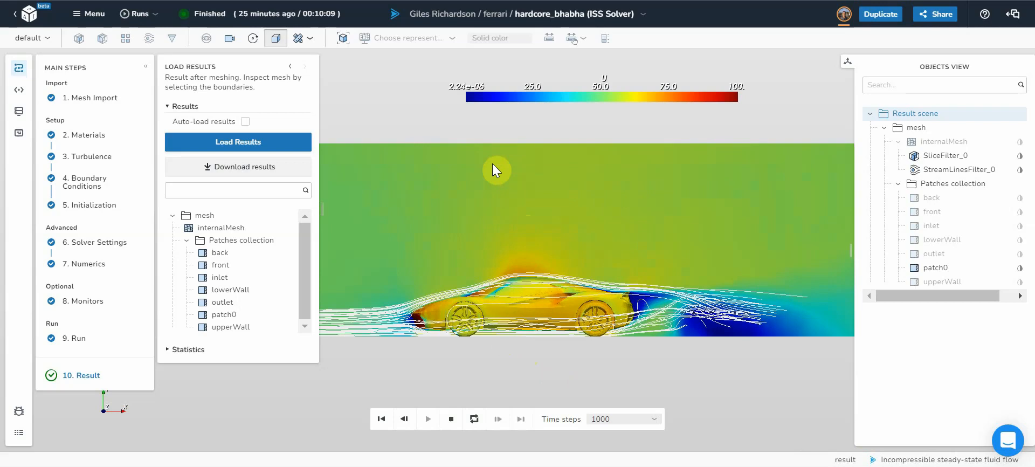
{"action": "scroll", "coordinate": [493, 171], "scroll_direction": "up", "scroll_amount": 1}
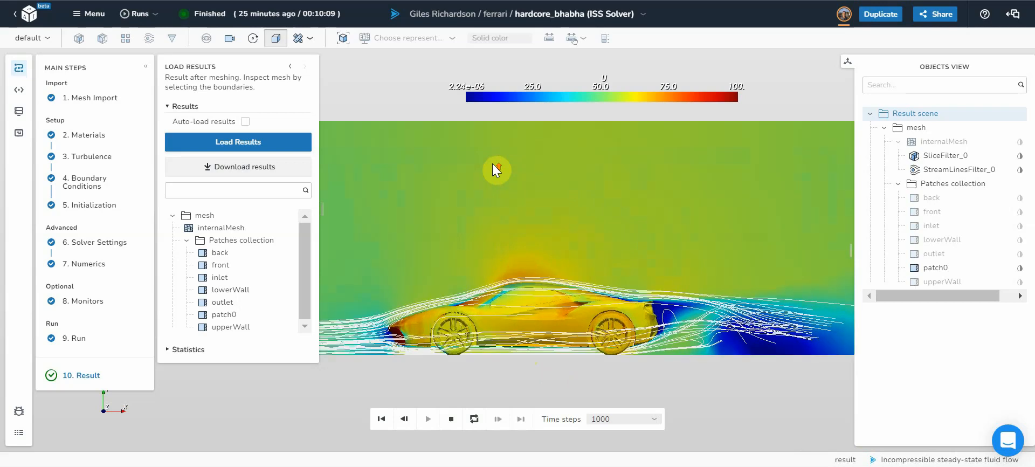
{"action": "scroll", "coordinate": [492, 170], "scroll_direction": "up", "scroll_amount": 1}
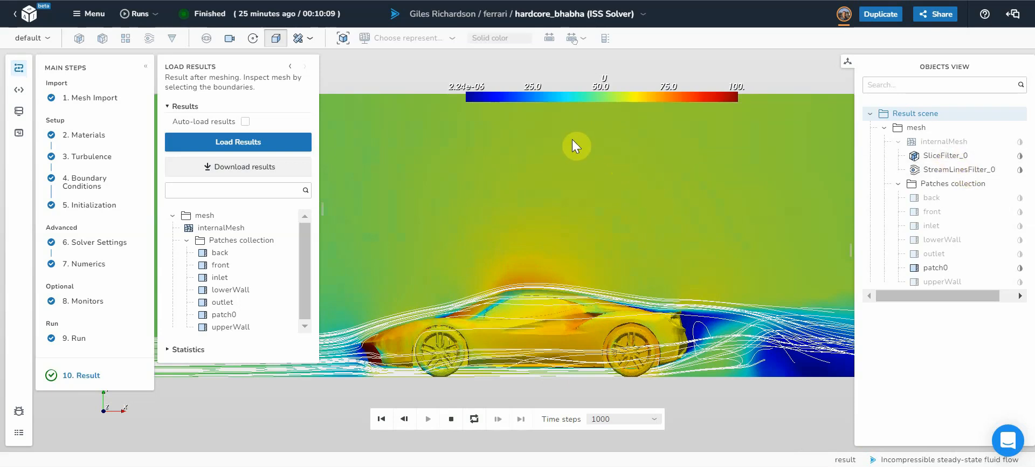
- Set the maximum of the U color range for SliceFilter_0 to 70
{"action": "left_click", "coordinate": [947, 161]}
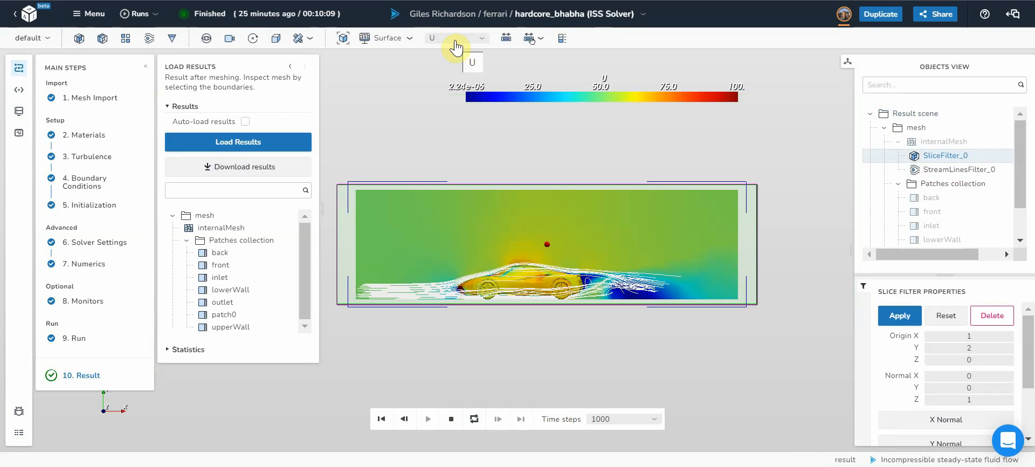
{"action": "left_click", "coordinate": [455, 47]}
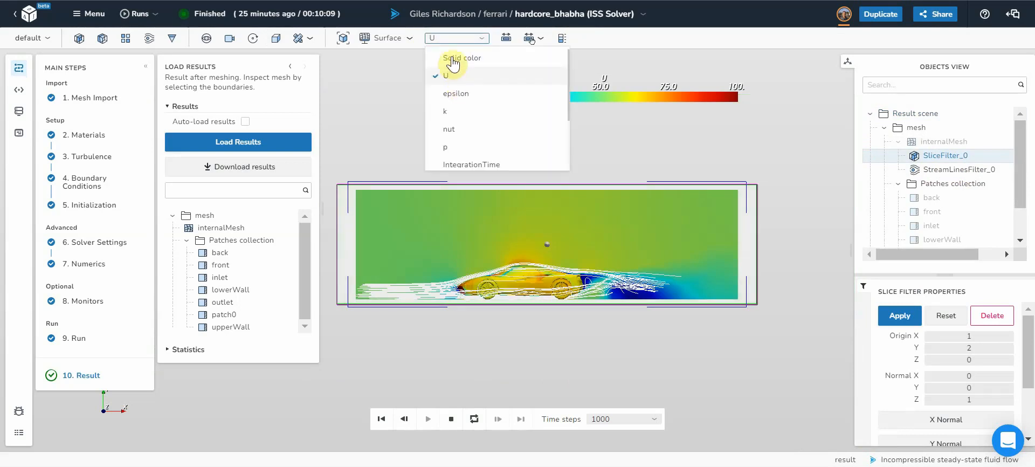
{"action": "left_click", "coordinate": [451, 48]}
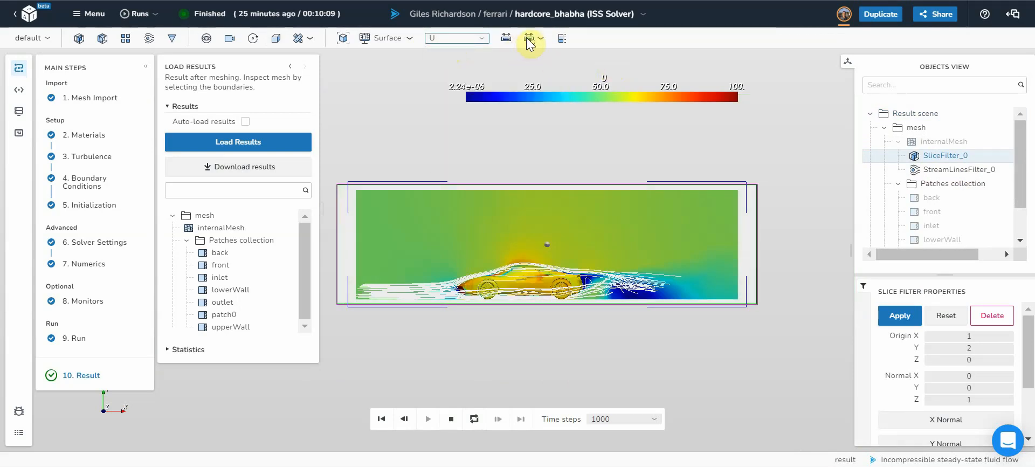
{"action": "left_click", "coordinate": [529, 38]}
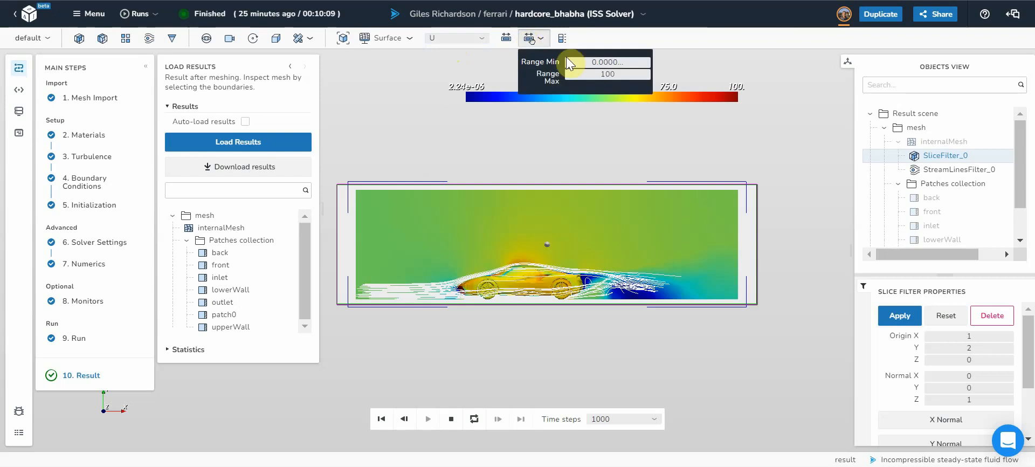
{"action": "left_click", "coordinate": [614, 74]}
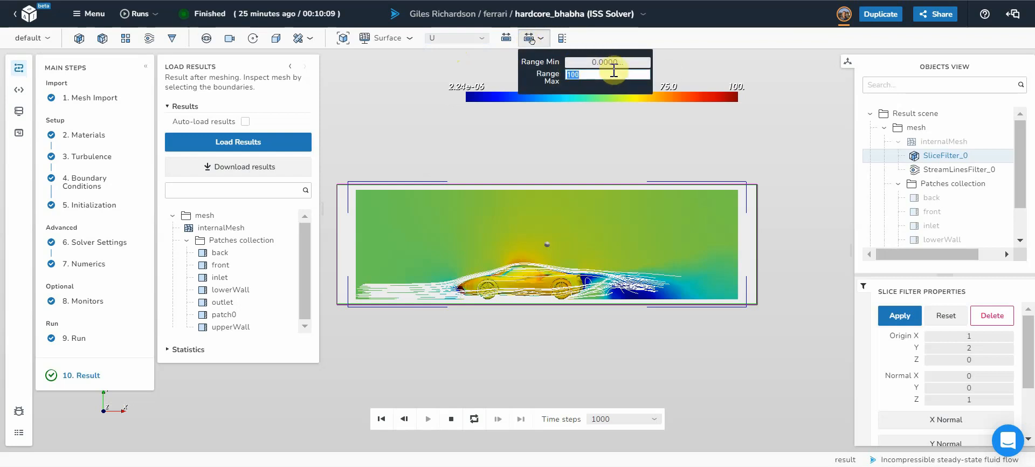
{"action": "type", "text": "70"}
{"action": "key", "text": "Return"}
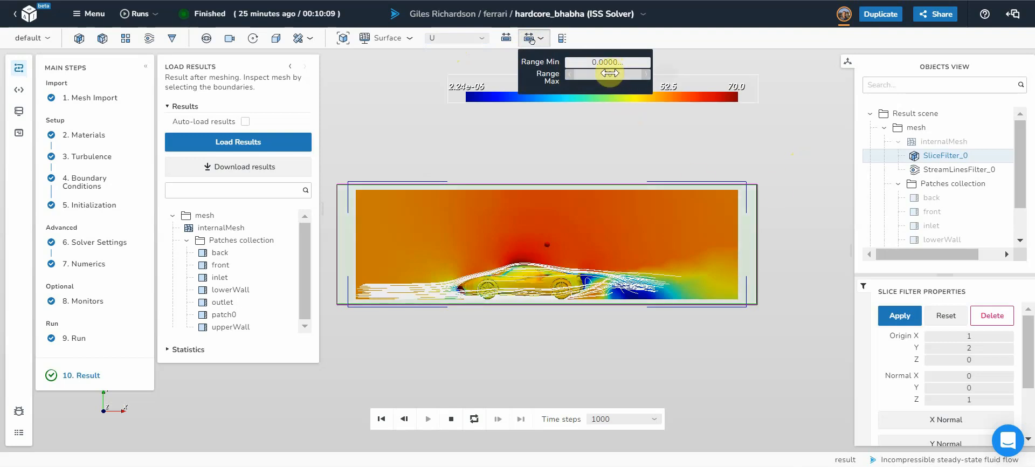
- Raise the maximum of the slice's U color range to 80
{"action": "left_click", "coordinate": [610, 73]}
{"action": "type", "text": "80"}
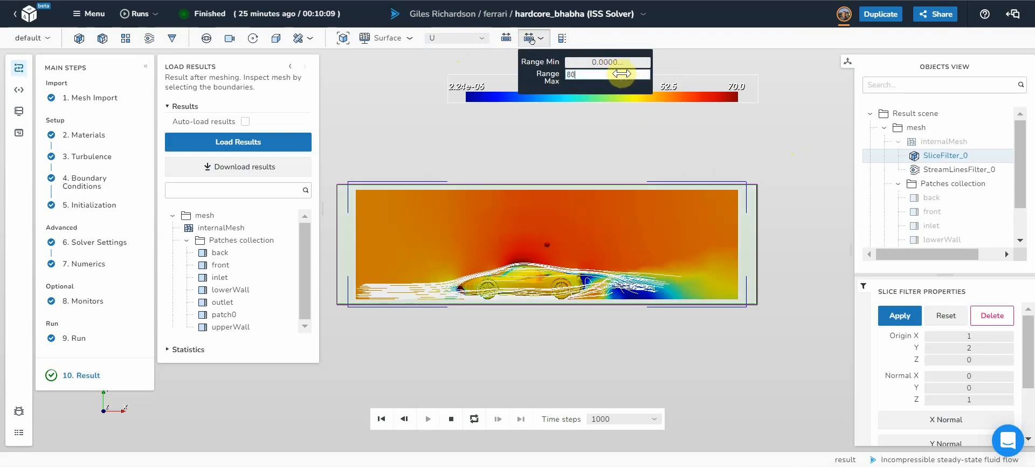
{"action": "key", "text": "Return"}
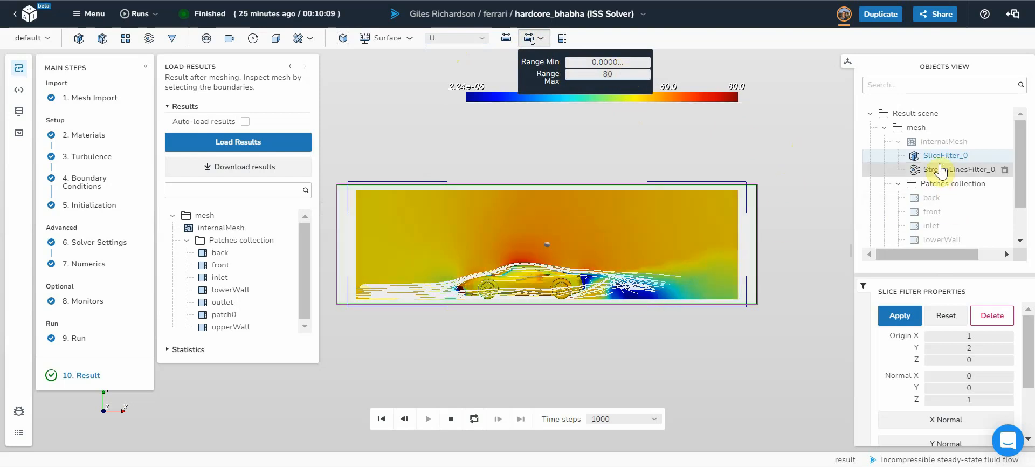
- Review the StreamLinesFilter_0 properties, and examine the recolored velocity field around the car up close in the Result scene
{"action": "left_click", "coordinate": [940, 170]}
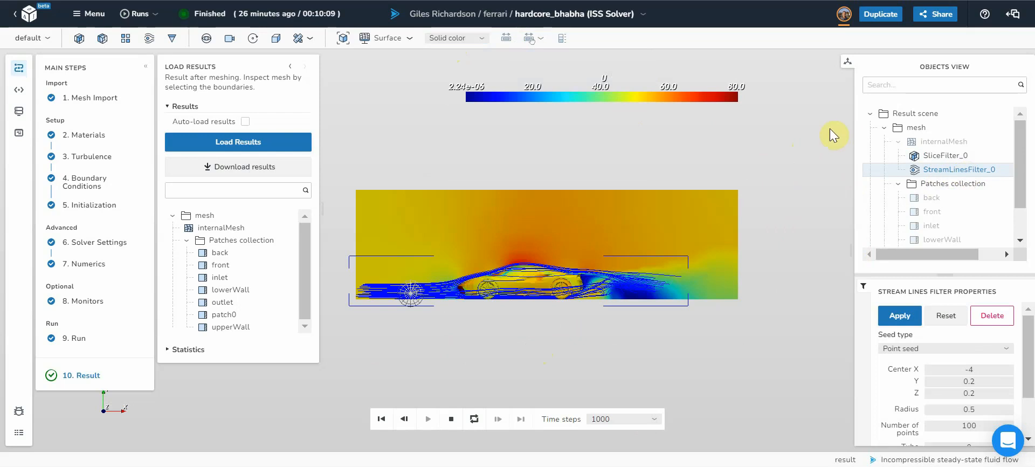
{"action": "left_click", "coordinate": [911, 113]}
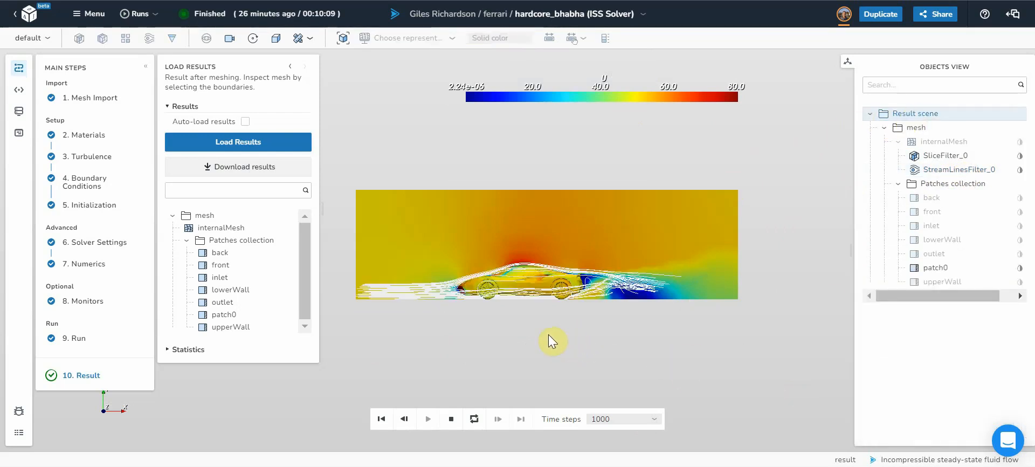
{"action": "scroll", "coordinate": [539, 345], "scroll_direction": "up", "scroll_amount": 3}
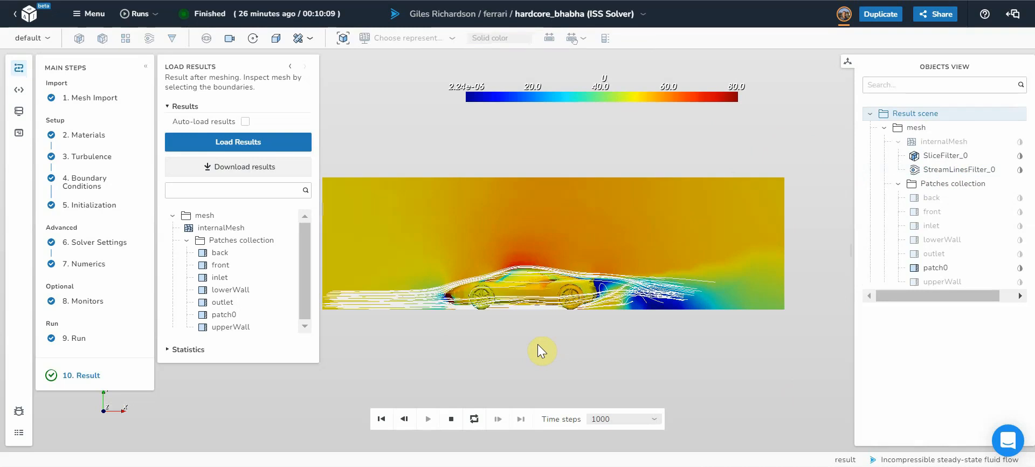
{"action": "scroll", "coordinate": [538, 345], "scroll_direction": "up", "scroll_amount": 1}
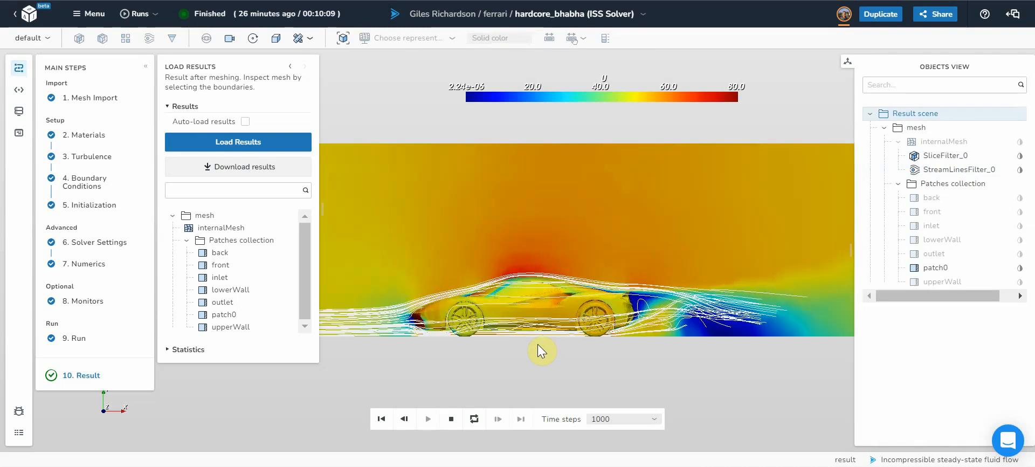
{"action": "scroll", "coordinate": [540, 350], "scroll_direction": "up", "scroll_amount": 1}
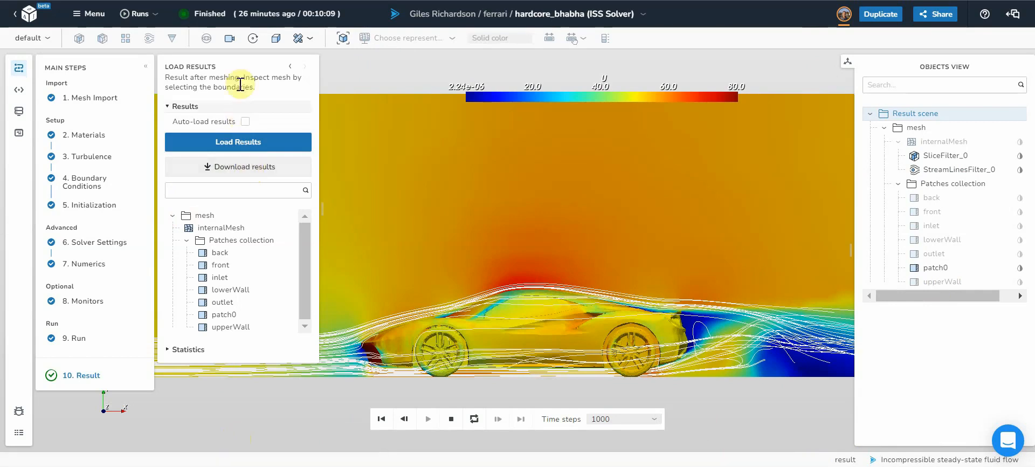
- Return to the ferrari project page and view its list of apps
{"action": "left_click", "coordinate": [87, 20]}
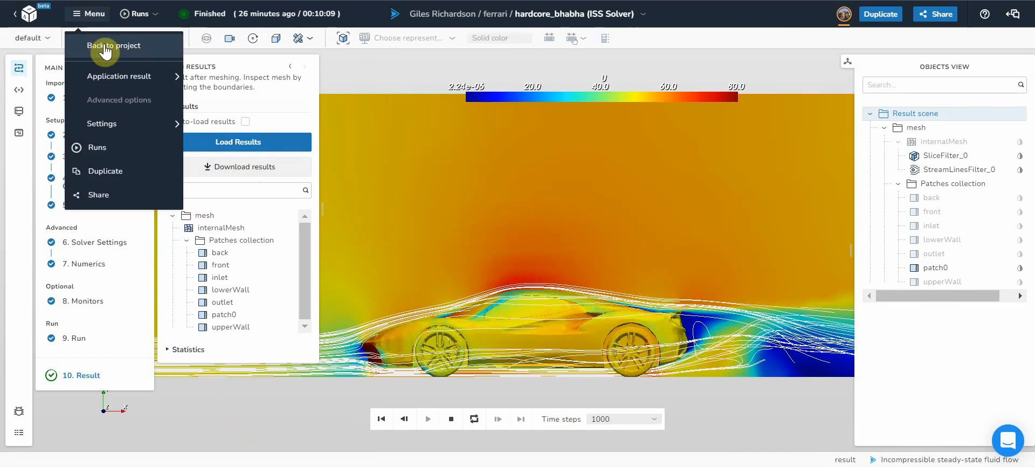
{"action": "left_click", "coordinate": [91, 40]}
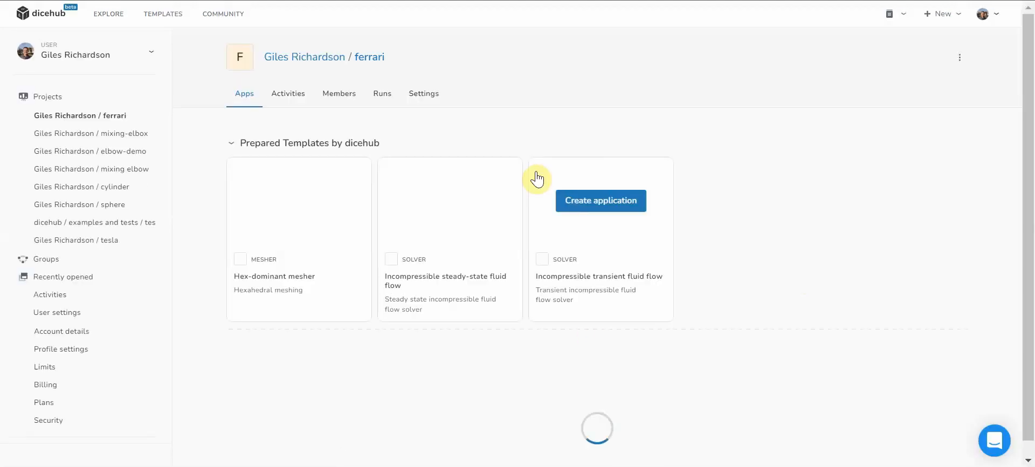
{"action": "scroll", "coordinate": [855, 293], "scroll_direction": "down", "scroll_amount": 3}
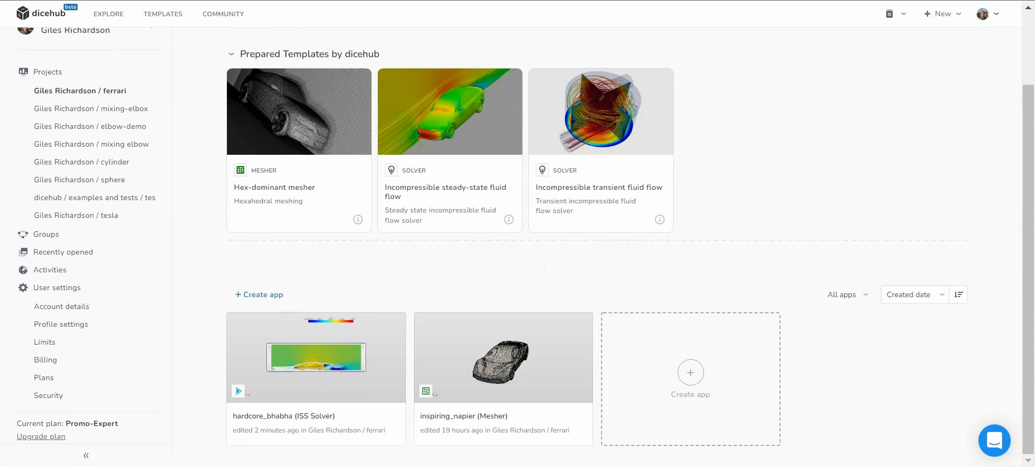
{"action": "left_click", "coordinate": [895, 466]}
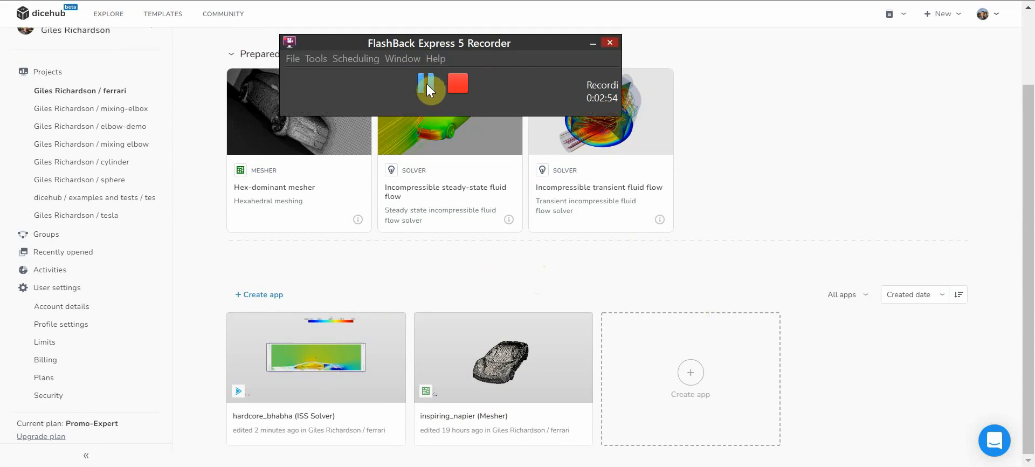